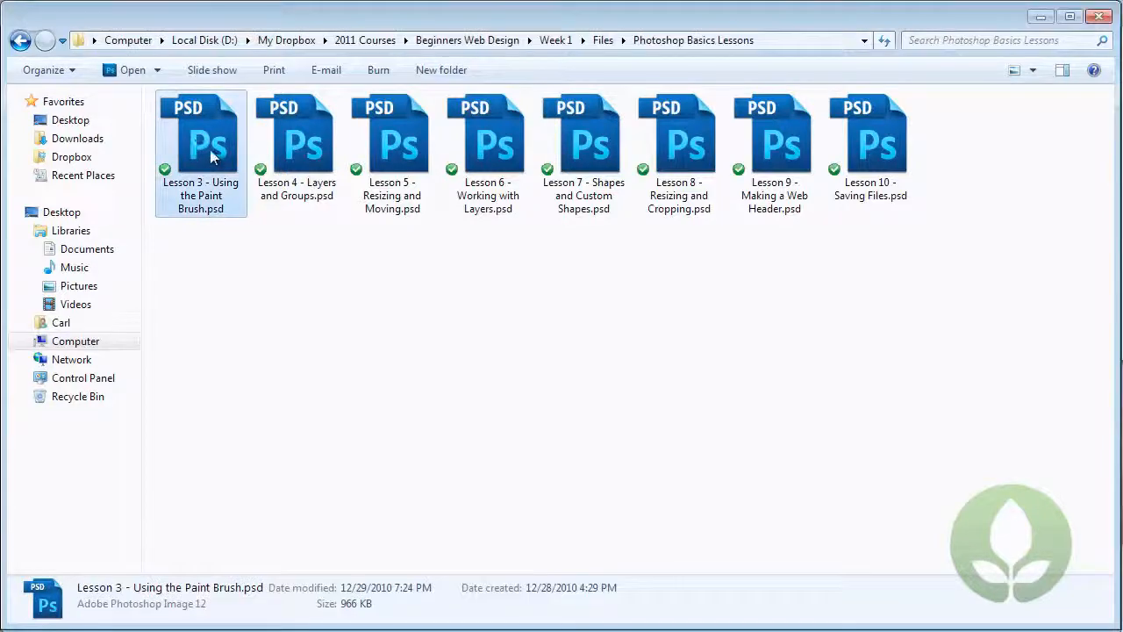
Open the file Lesson 3 - Using the Paint Brush.psd in Photoshop.
double_click(209, 149)
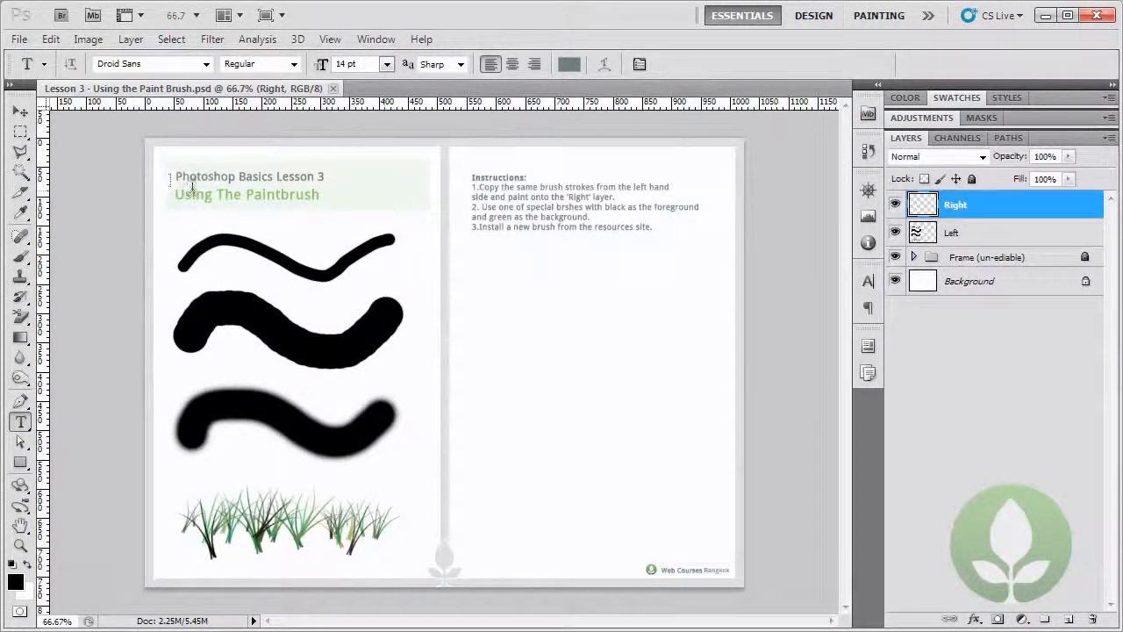
Try to edit the "Photoshop Basics Lesson 3" title text with the Type tool and dismiss the error.
left_click(220, 175)
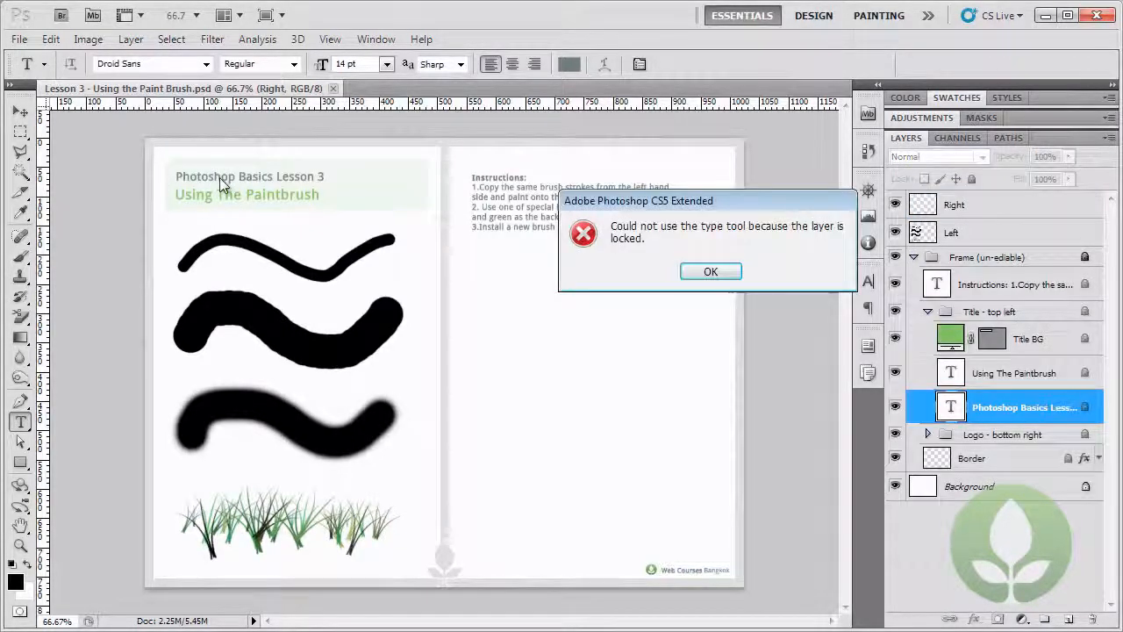
left_click(712, 274)
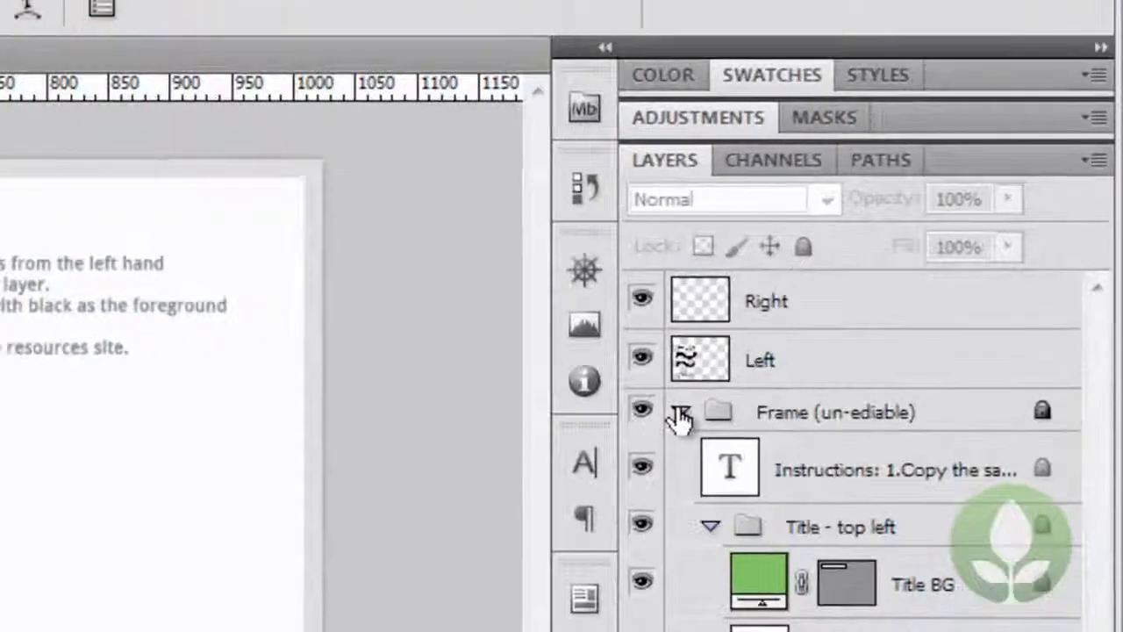
Collapse the Frame (un-ediable) group and select the Right layer.
left_click(681, 413)
left_click(712, 417)
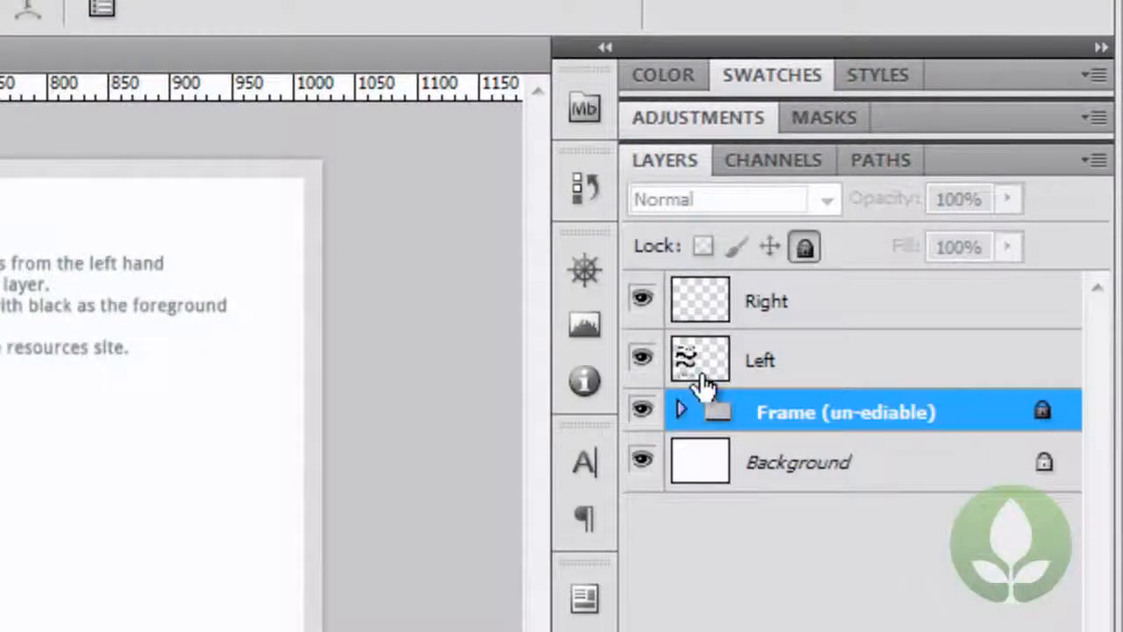
left_click(772, 308)
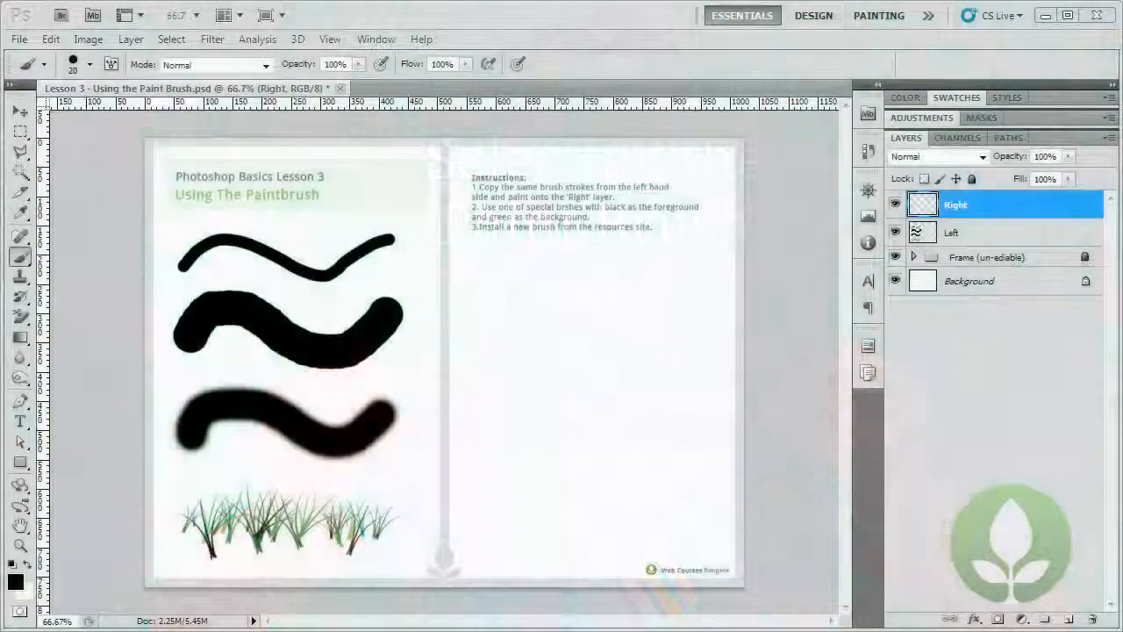
Activate the Brush tool with the Right layer as the painting target.
key("v")
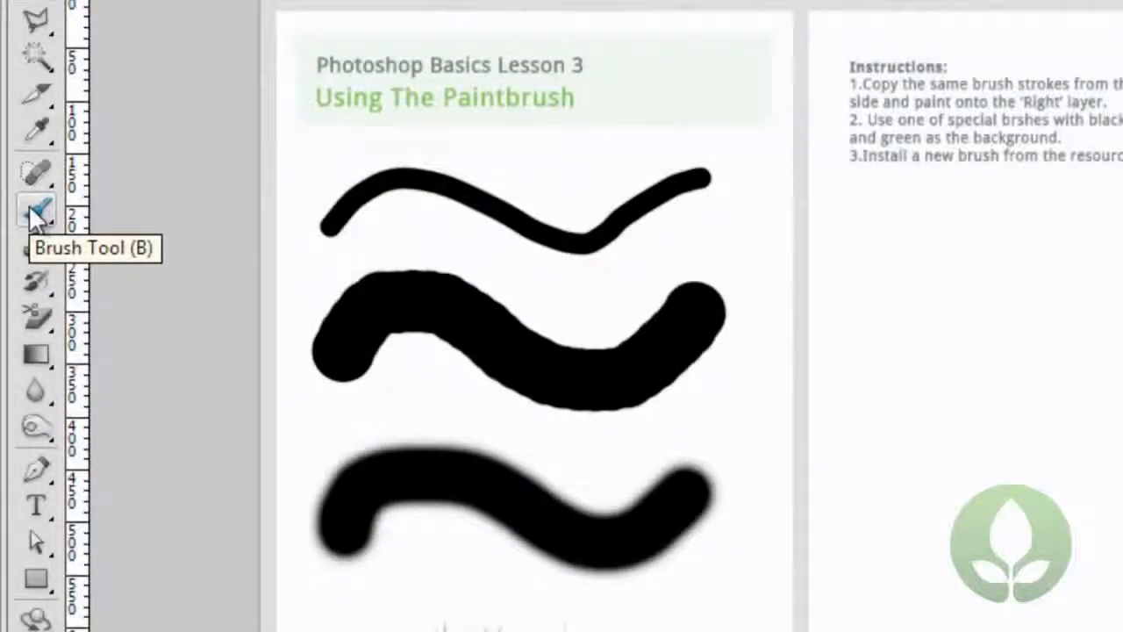
left_click(33, 212)
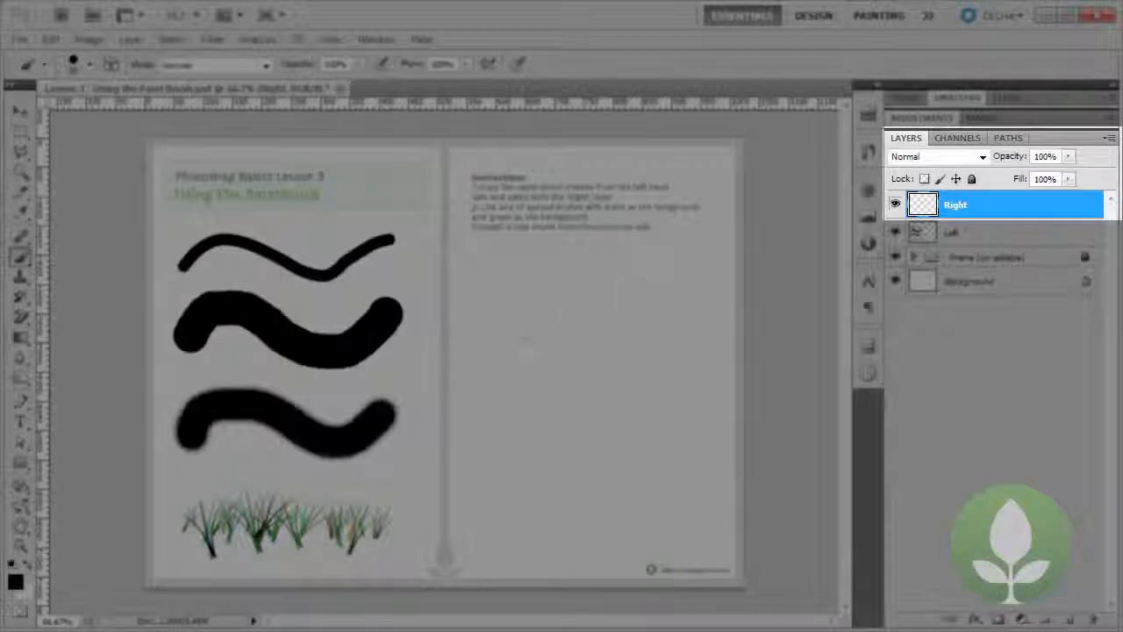
double_click(957, 207)
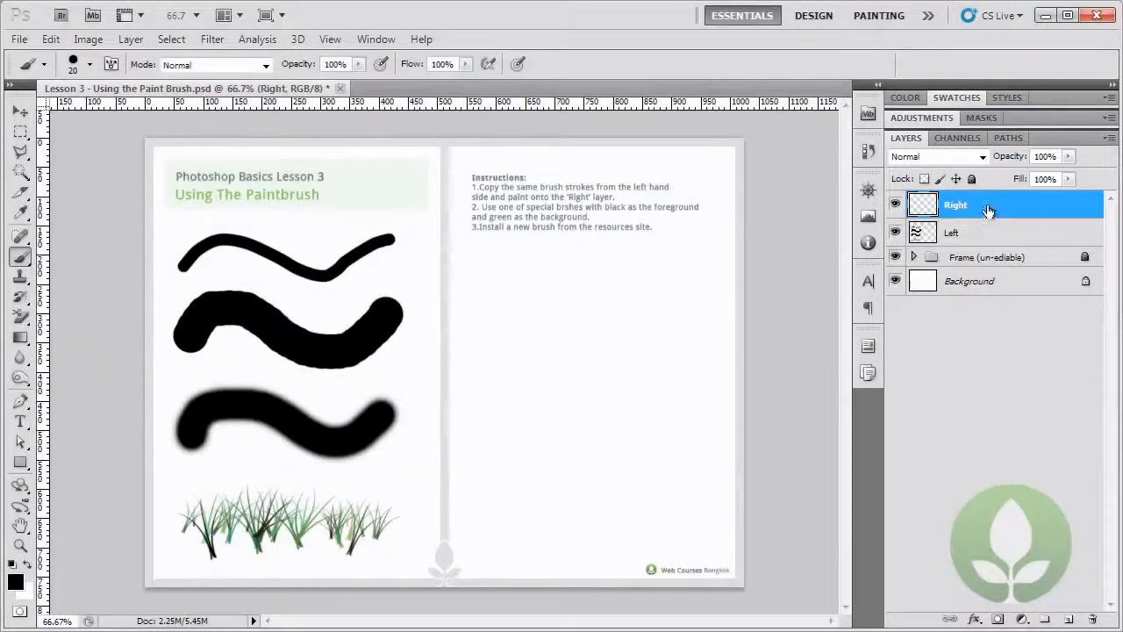
Check the brush settings and paint a thin wavy stroke below the instructions on the Right layer with the 20 px hard round brush.
right_click(493, 273)
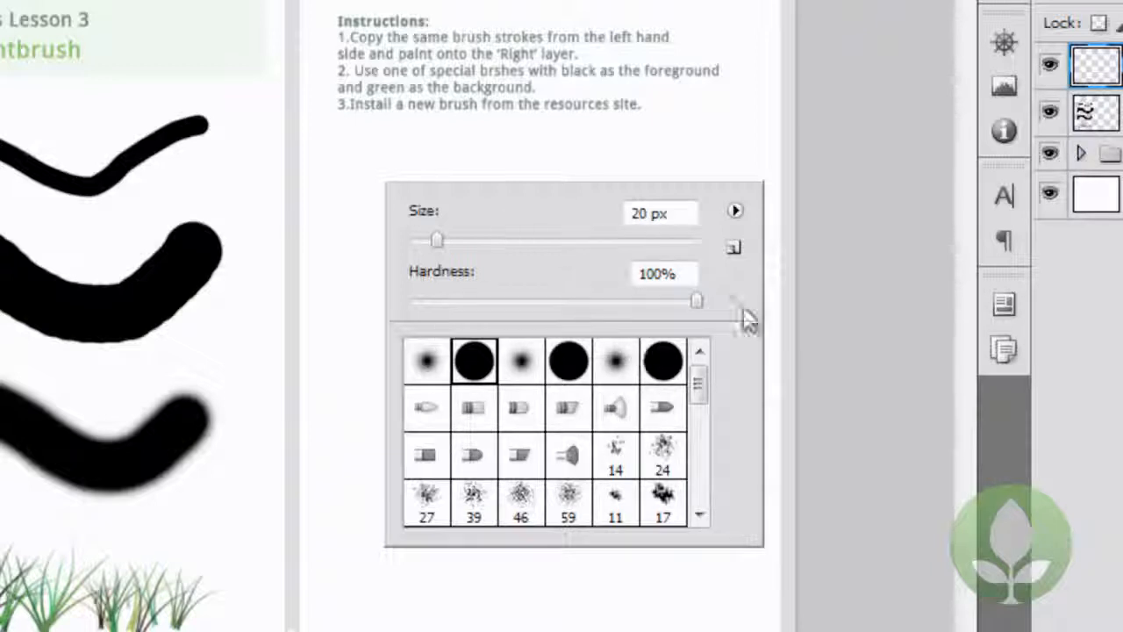
left_click(871, 266)
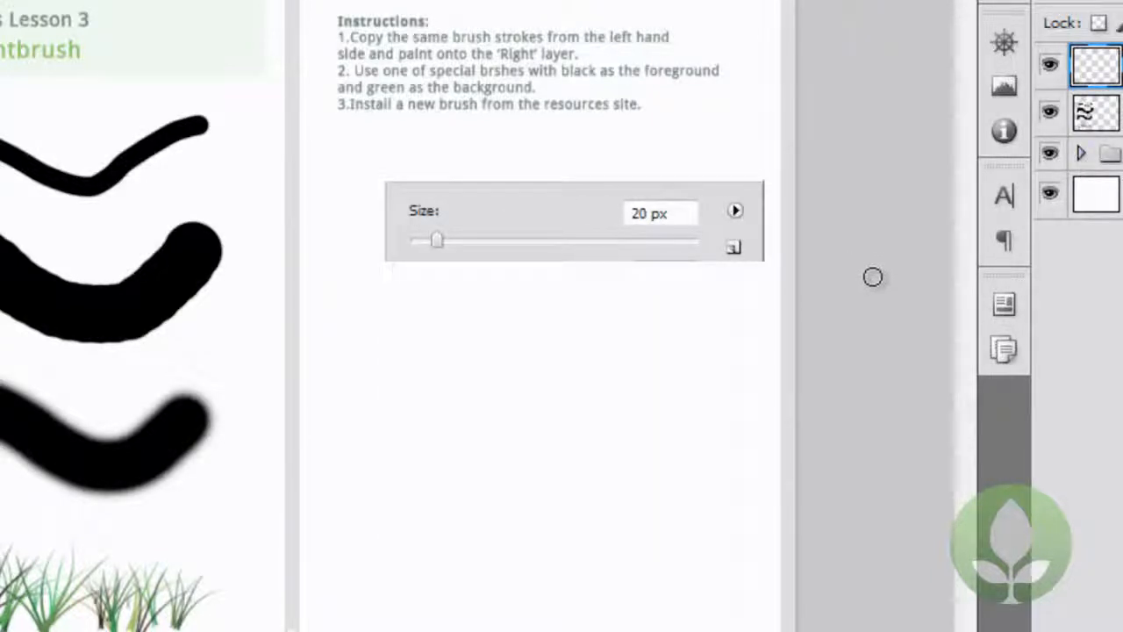
mouse_move(842, 276)
left_mouse_down()
mouse_move(614, 238)
mouse_move(606, 251)
mouse_move(556, 246)
mouse_move(579, 239)
left_mouse_up()
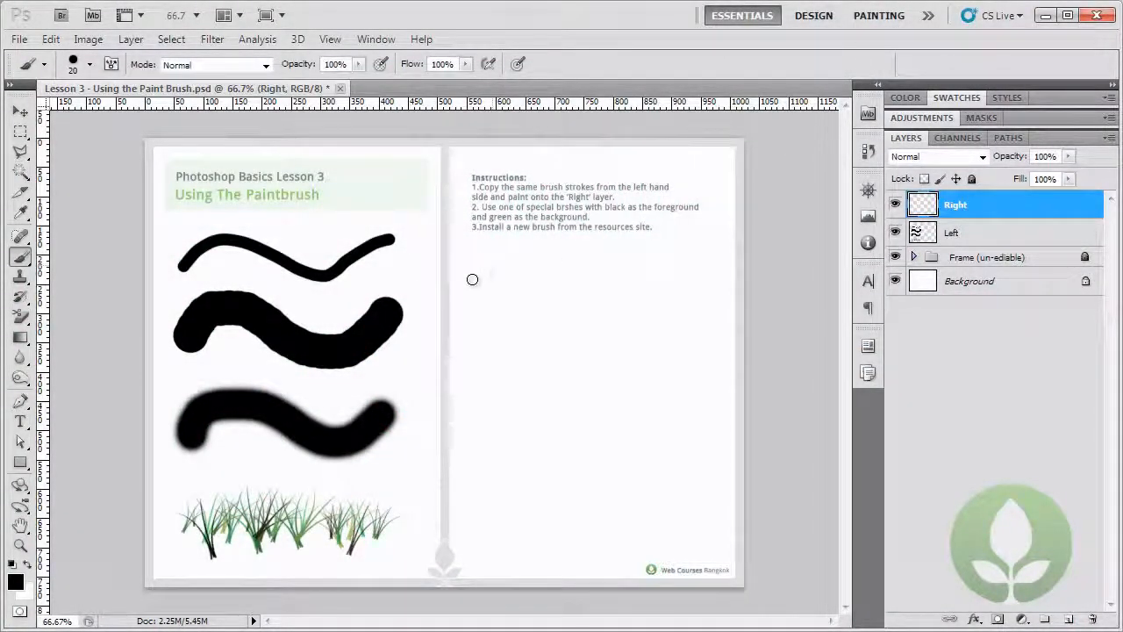
mouse_move(466, 278)
left_mouse_down()
mouse_move(487, 257)
mouse_move(537, 255)
mouse_move(638, 289)
mouse_move(704, 244)
left_mouse_up()
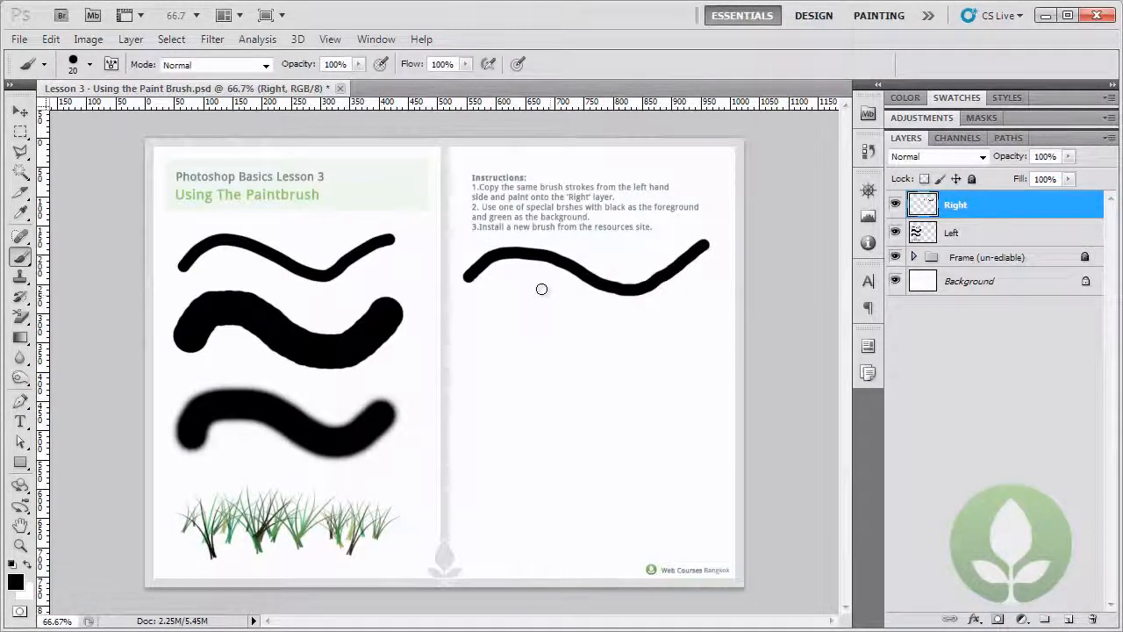
Paint overlapping test strokes across the thin wavy line and step backward until only the original line is left.
mouse_move(527, 280)
left_mouse_down()
mouse_move(566, 255)
mouse_move(641, 300)
mouse_move(592, 299)
mouse_move(595, 281)
mouse_move(654, 267)
mouse_move(693, 295)
left_mouse_up()
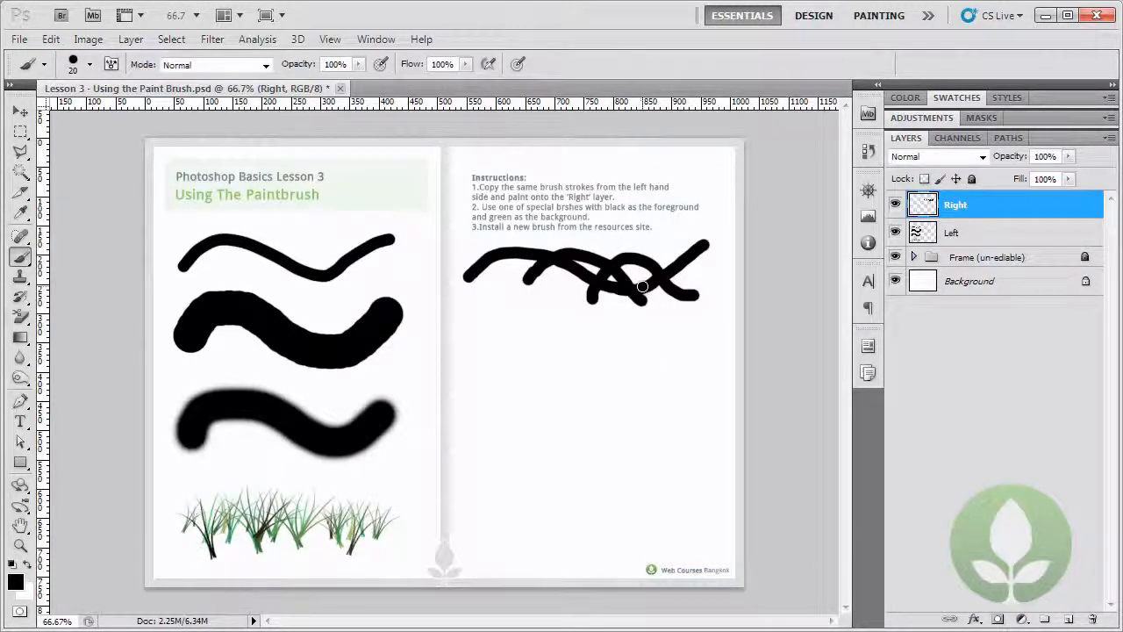
left_click(51, 38)
left_click(79, 90)
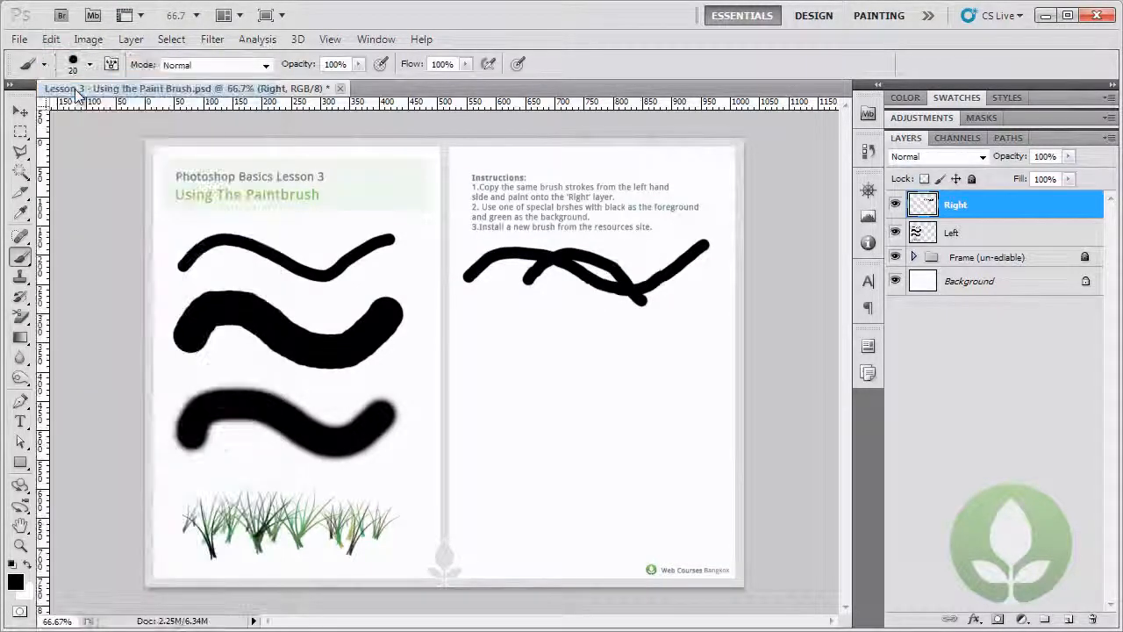
left_click(52, 39)
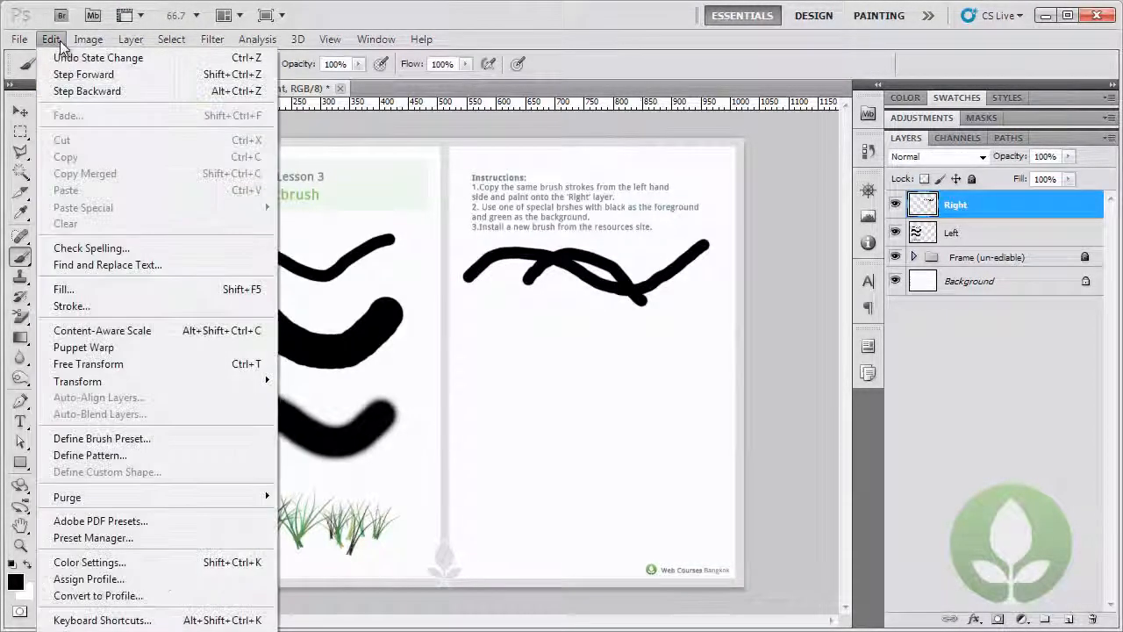
left_click(78, 93)
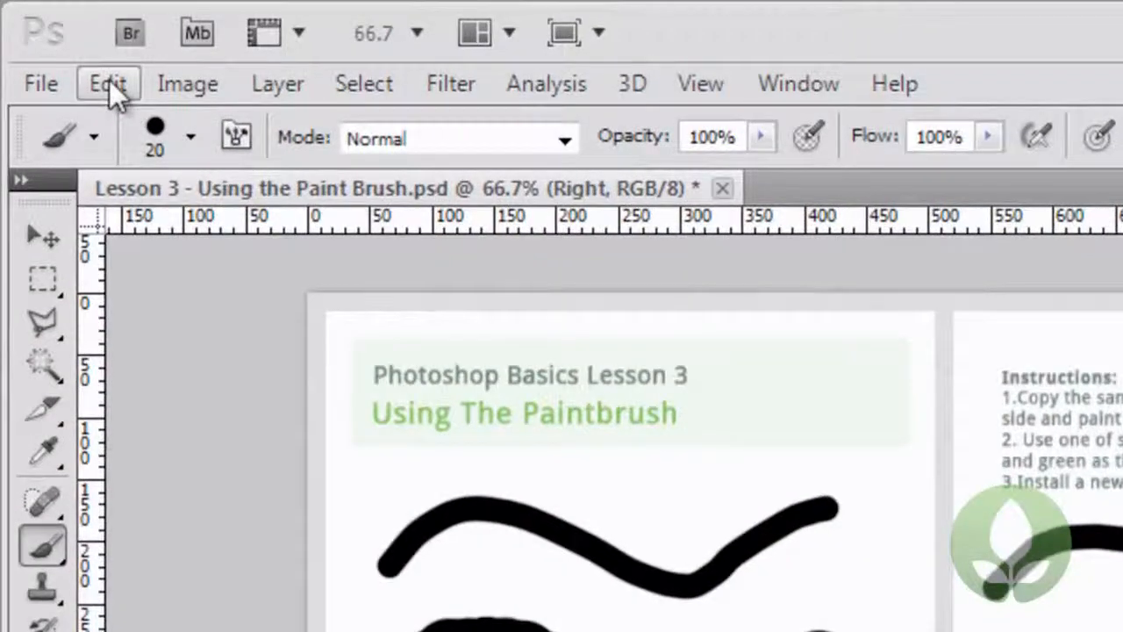
left_click(109, 80)
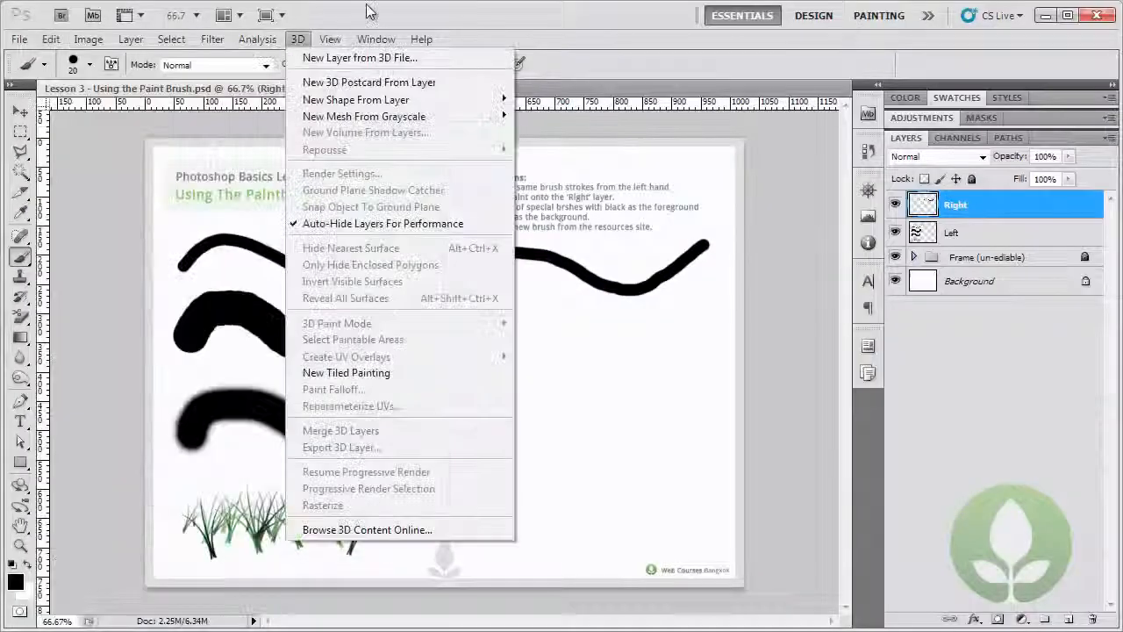
left_click(781, 17)
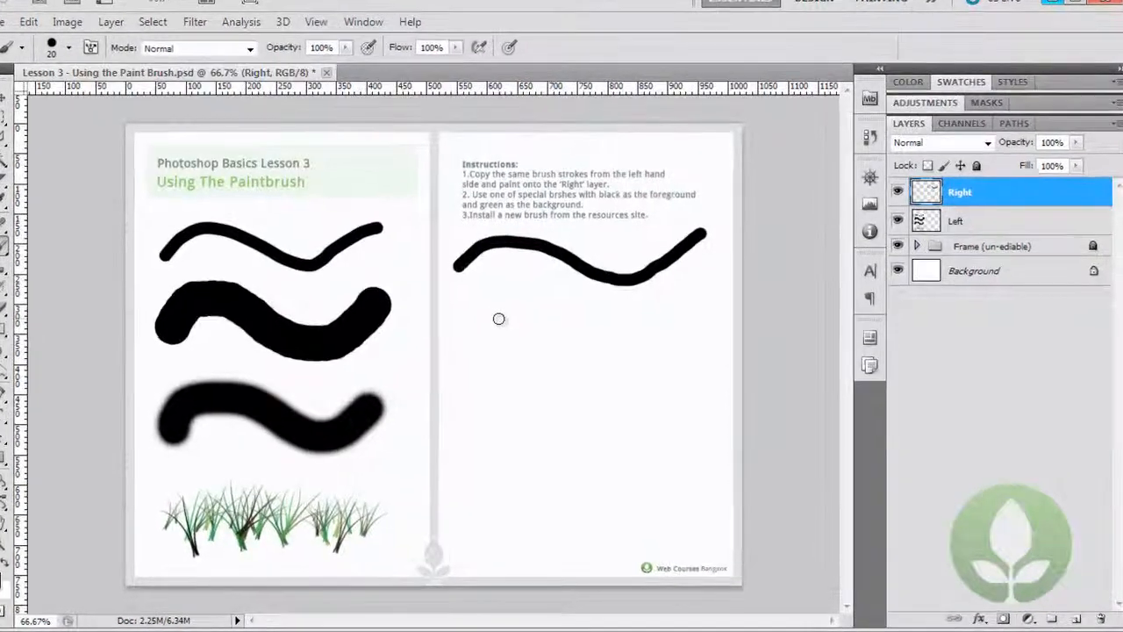
Set the hard round brush size to 50 px and paint a thick wavy stroke below the thin one.
right_click(505, 324)
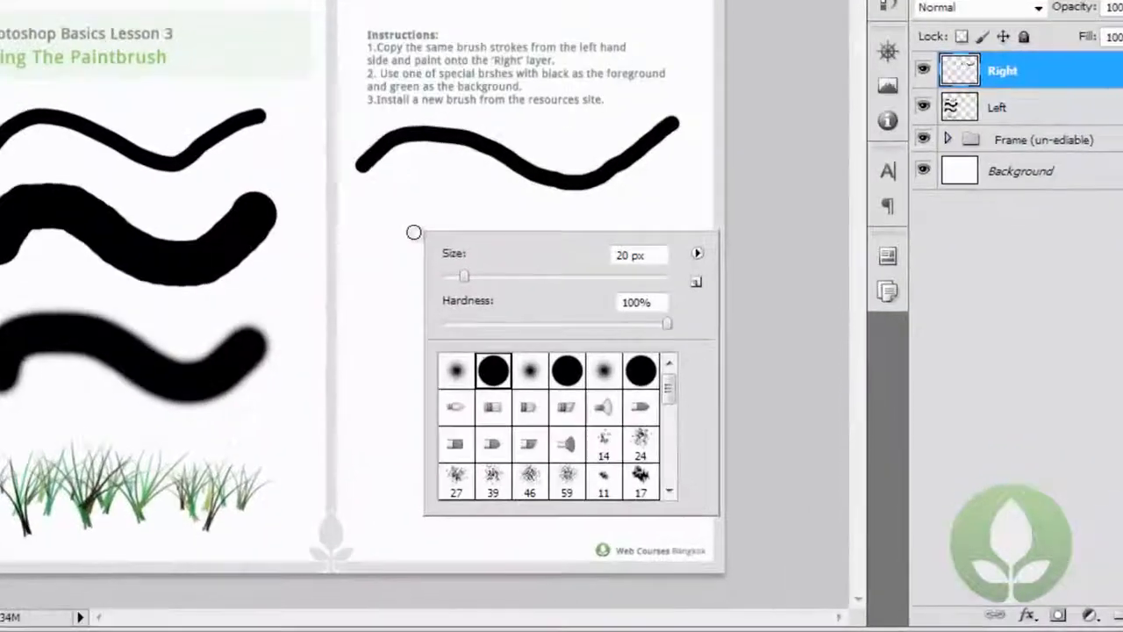
left_click_drag(451, 262, 492, 264)
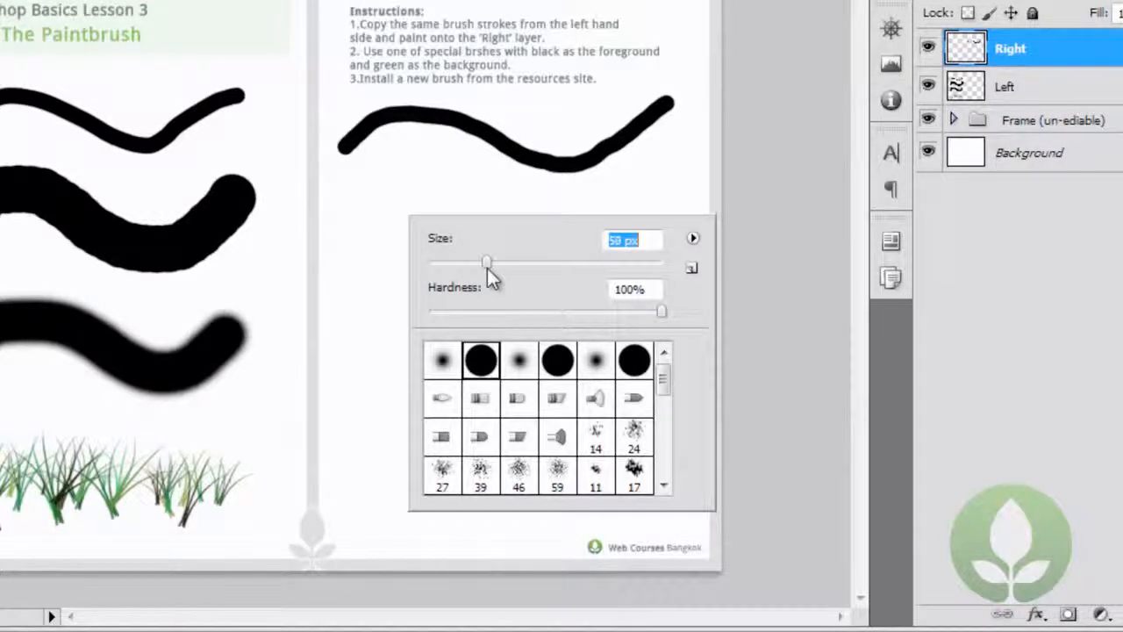
left_click(487, 368)
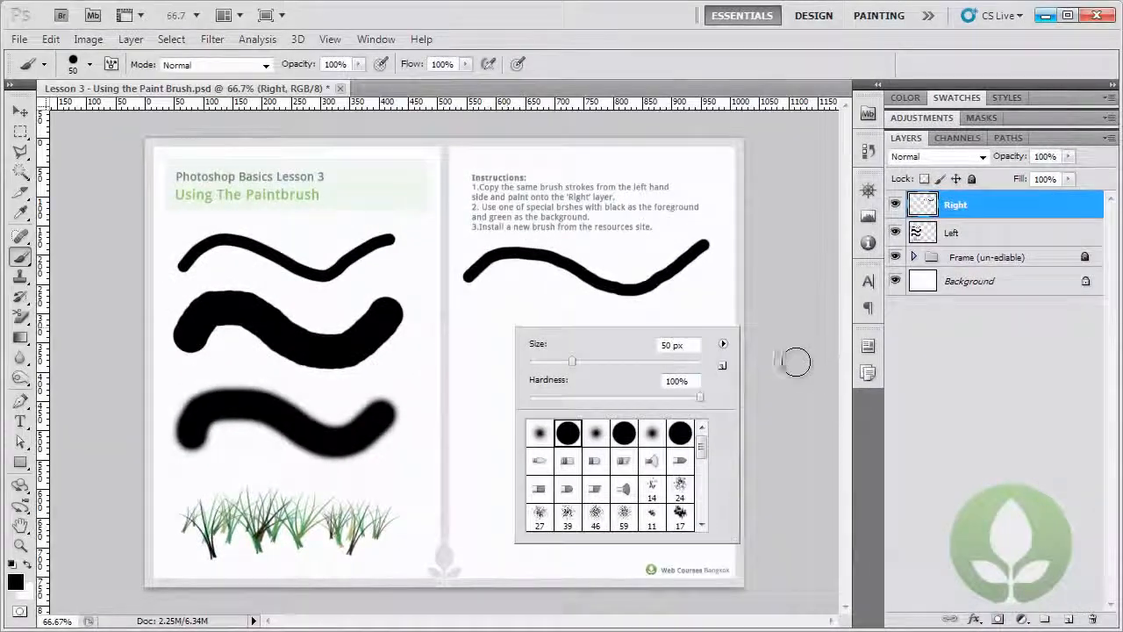
left_click(793, 362)
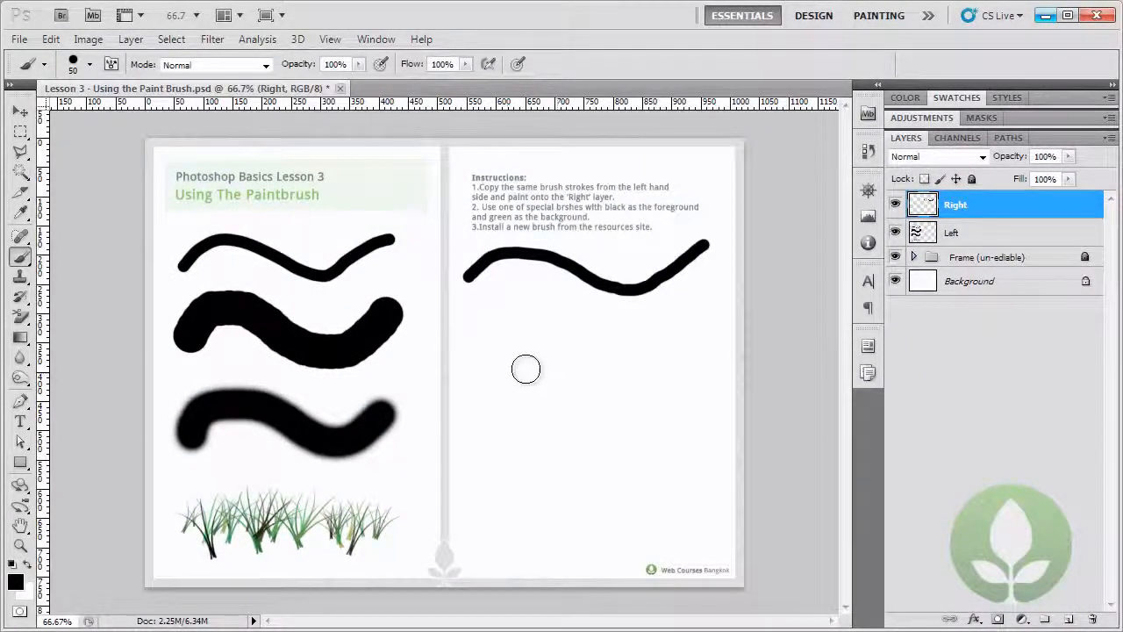
mouse_move(479, 353)
left_mouse_down()
mouse_move(513, 313)
mouse_move(623, 358)
mouse_move(655, 354)
mouse_move(695, 301)
left_mouse_up()
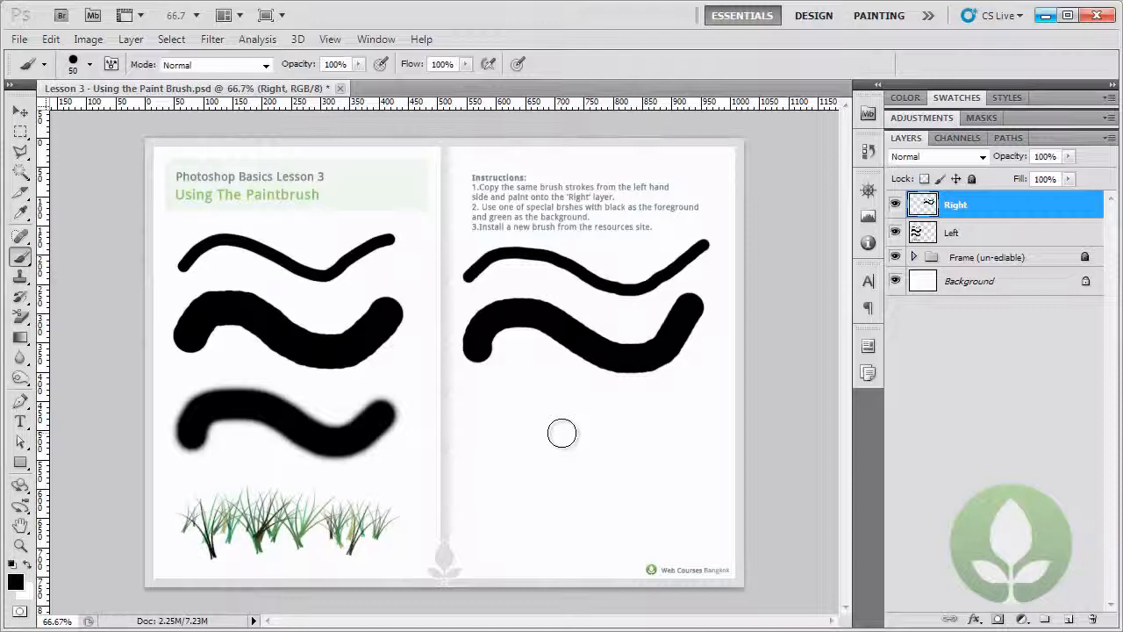
Set the brush hardness to 50% and paint a soft-edged wavy stroke below the thick hard one.
right_click(510, 428)
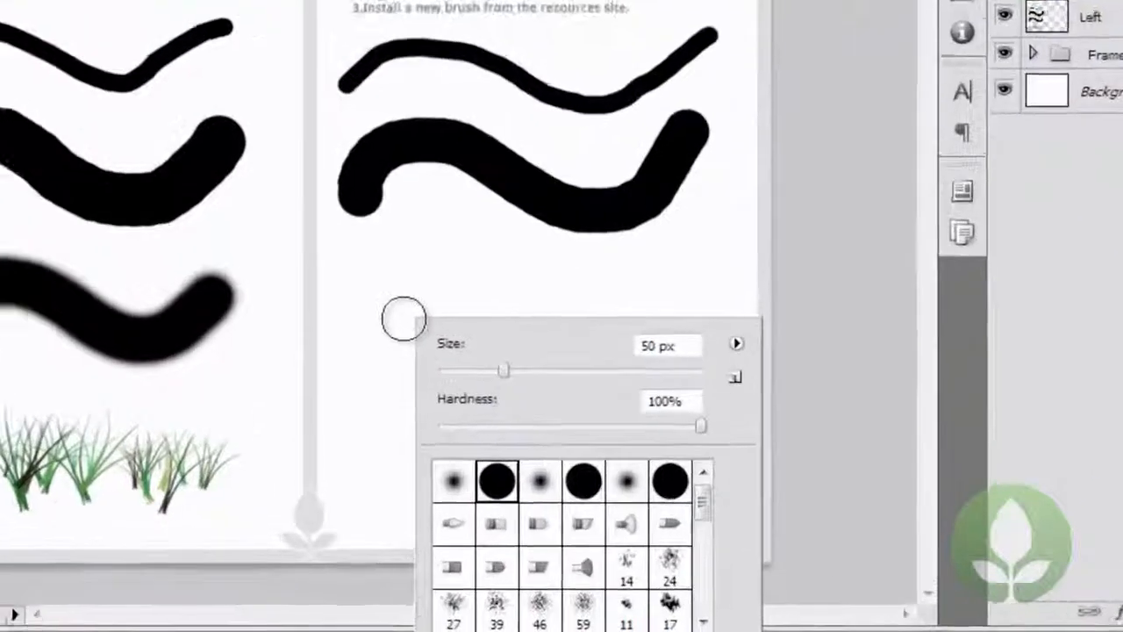
left_click_drag(700, 419, 560, 422)
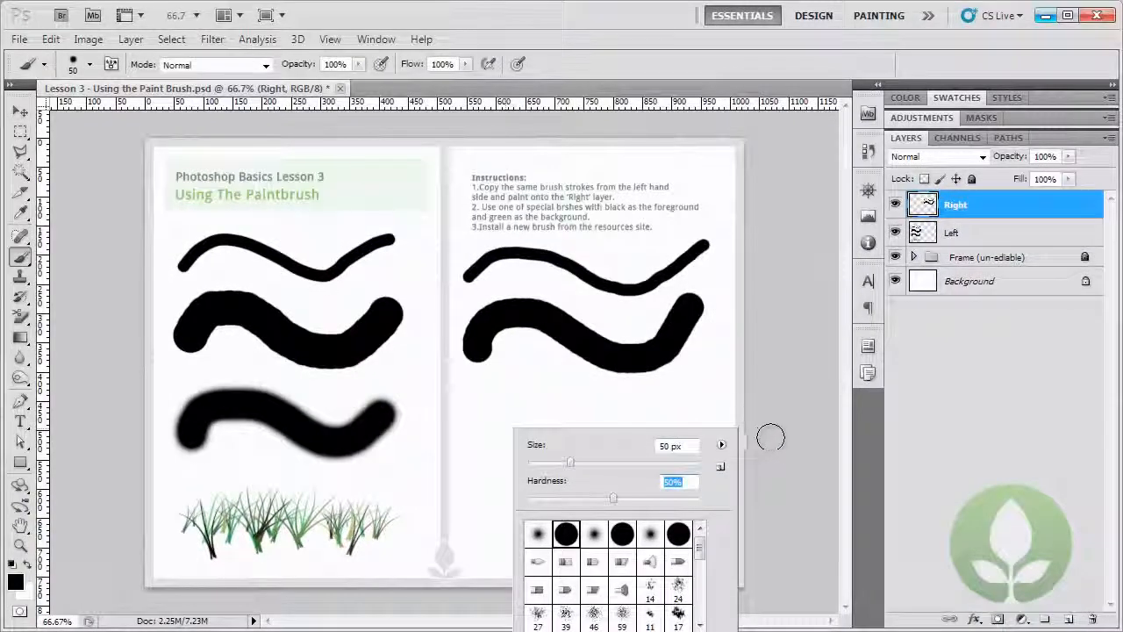
left_click(770, 437)
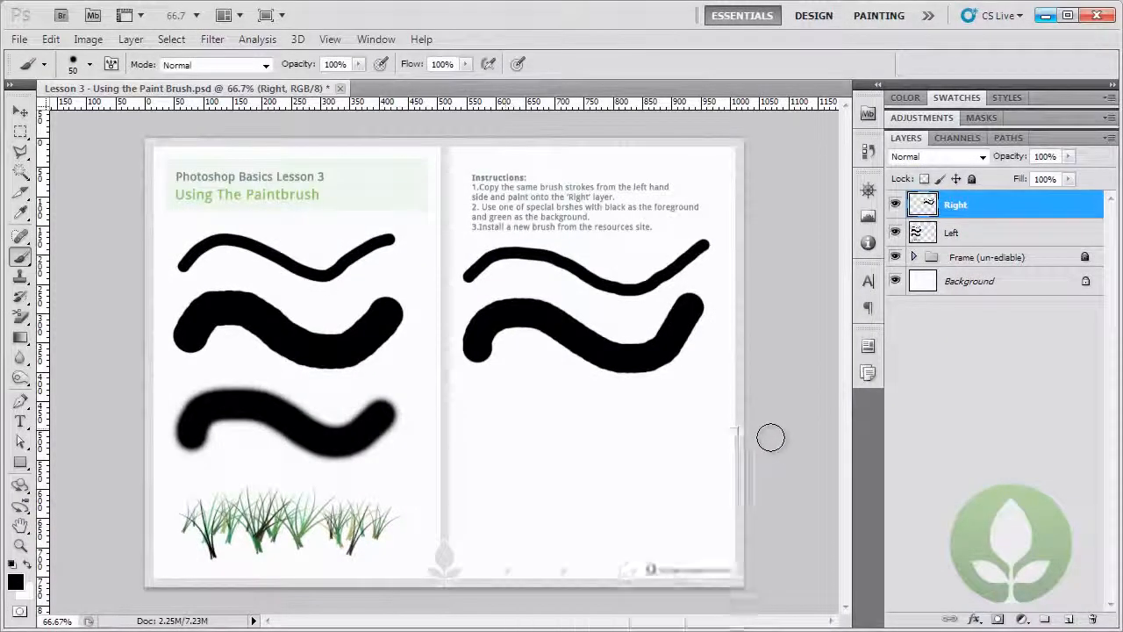
mouse_move(468, 453)
left_mouse_down()
mouse_move(483, 425)
mouse_move(526, 411)
mouse_move(631, 455)
mouse_move(666, 457)
mouse_move(699, 424)
left_mouse_up()
Set the brush hardness to 1%, paint a short test stroke below the third line, and undo that stroke.
right_click(624, 448)
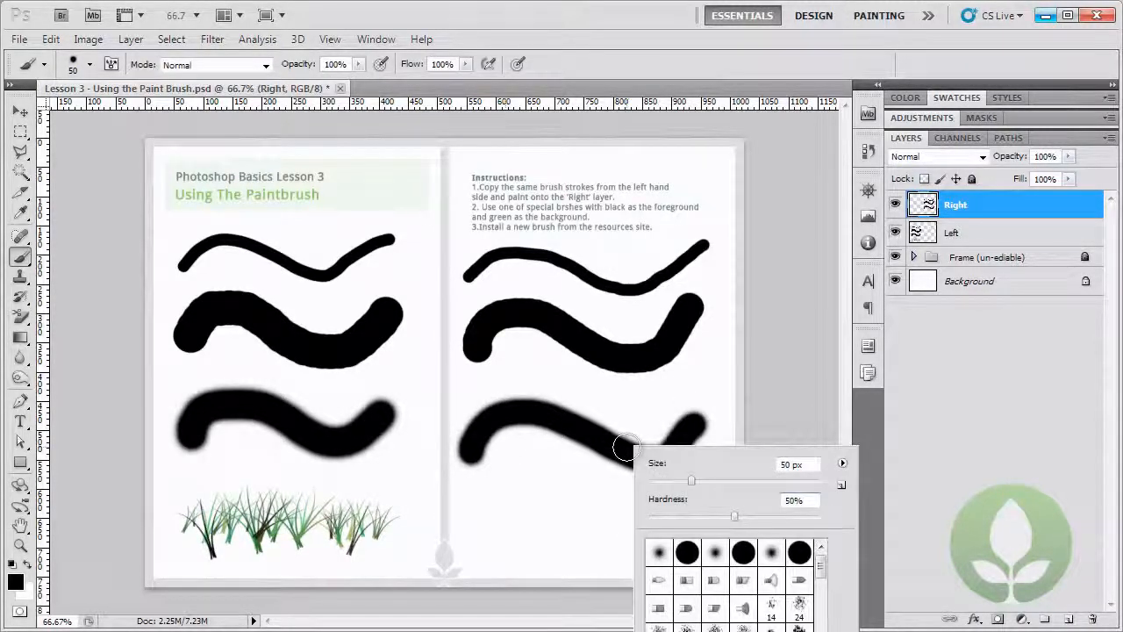
left_click_drag(664, 518, 646, 517)
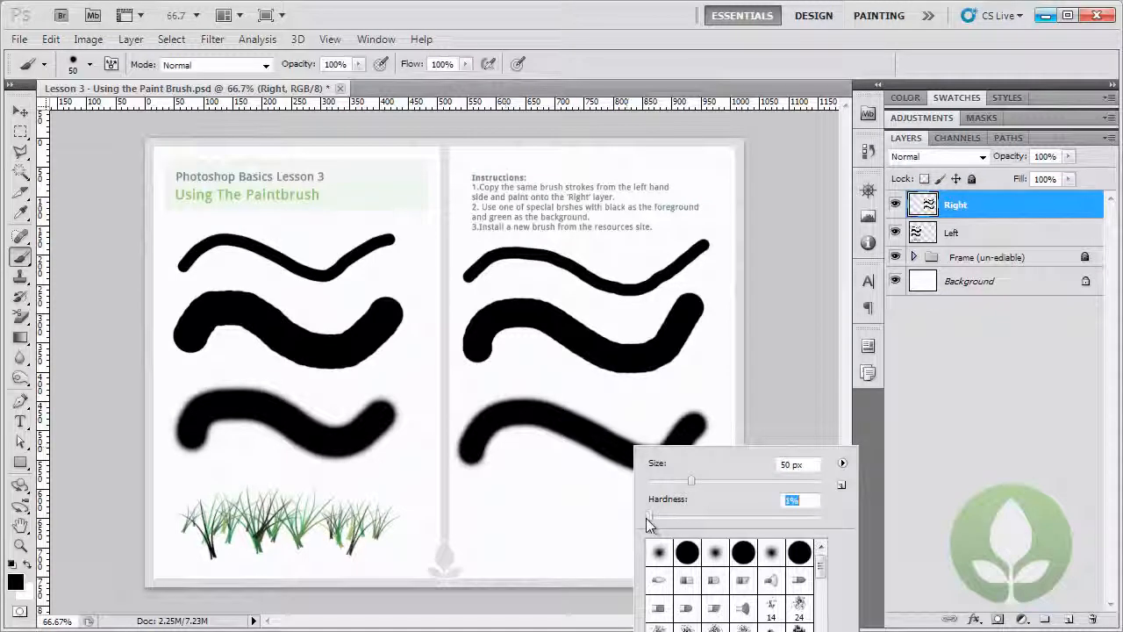
mouse_move(487, 490)
left_mouse_down()
mouse_move(568, 477)
mouse_move(649, 507)
left_mouse_up()
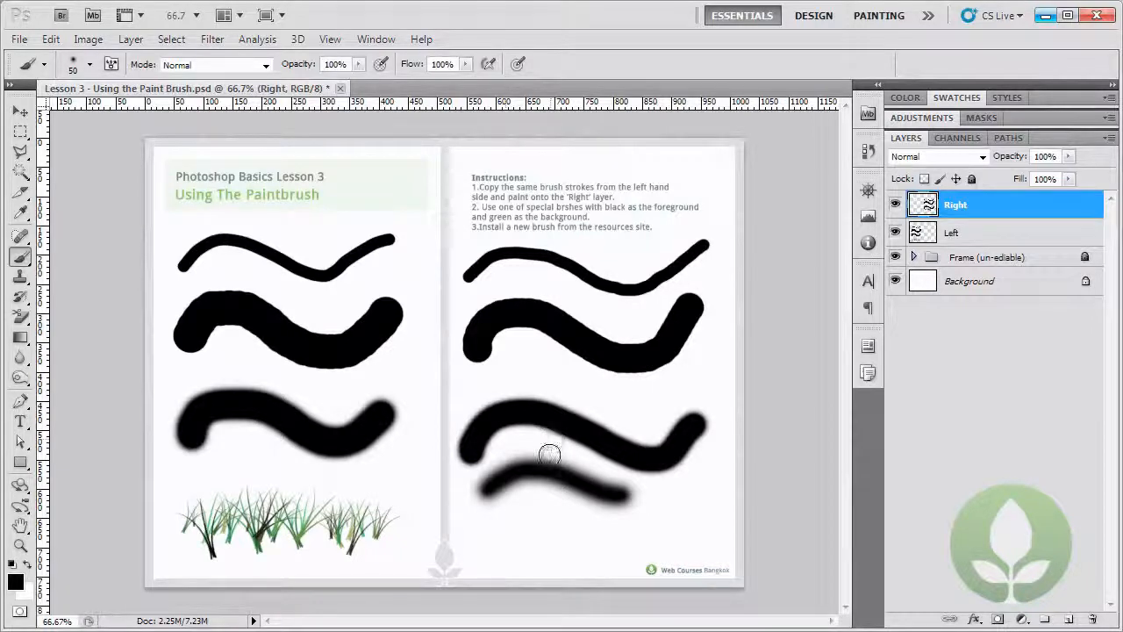
left_click(54, 39)
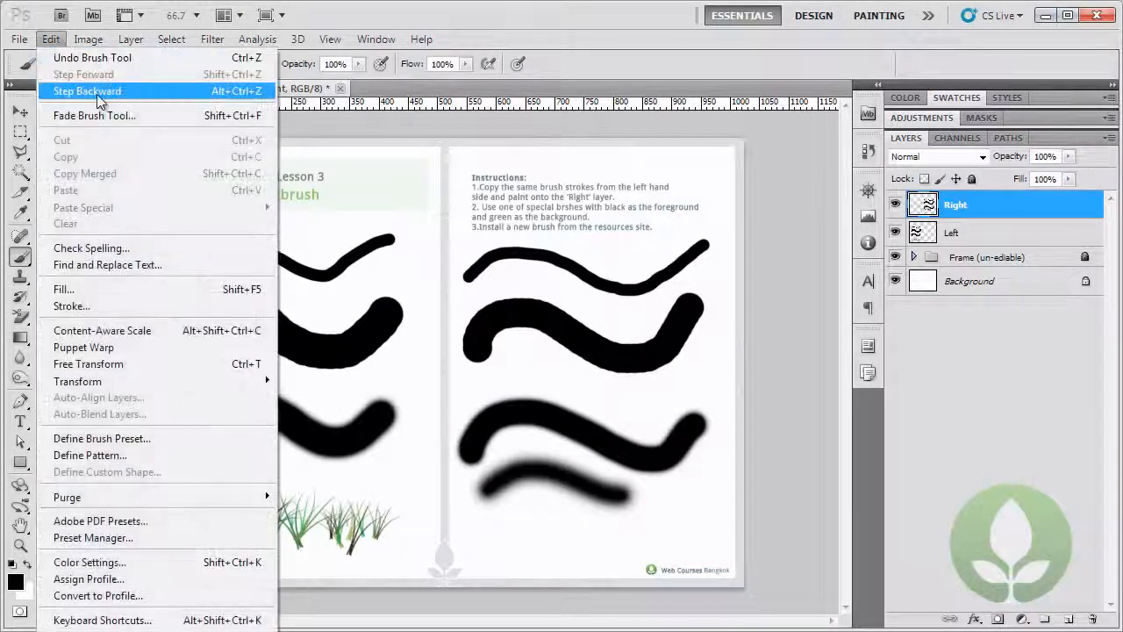
left_click(97, 91)
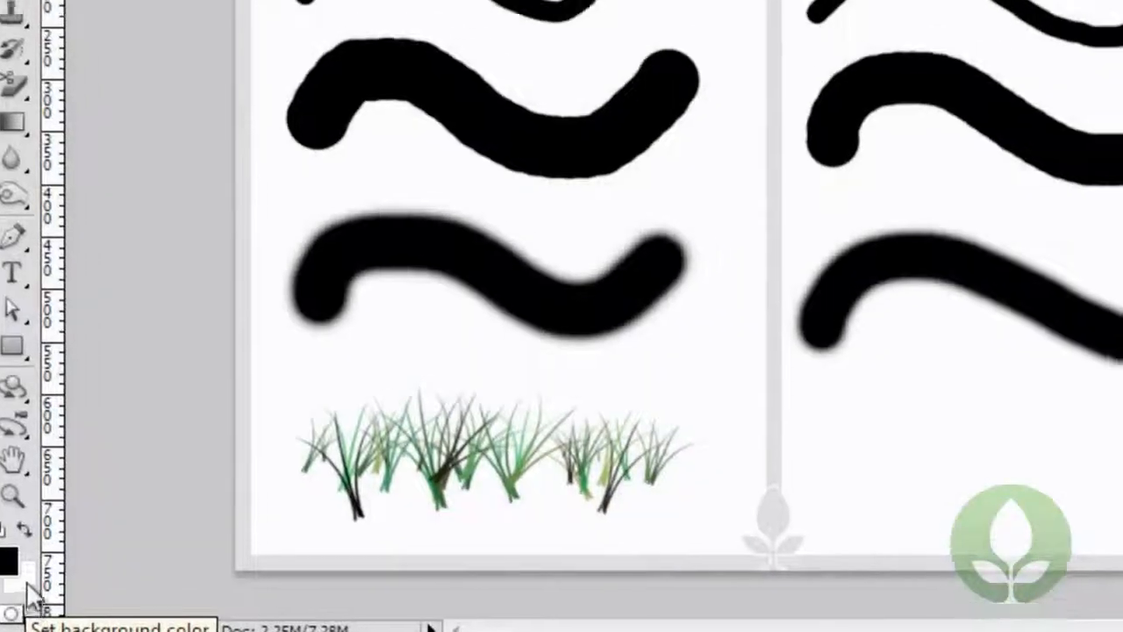
Set the background color to a bright green, hex 2bd92b, leaving black as the foreground color.
left_click(28, 592)
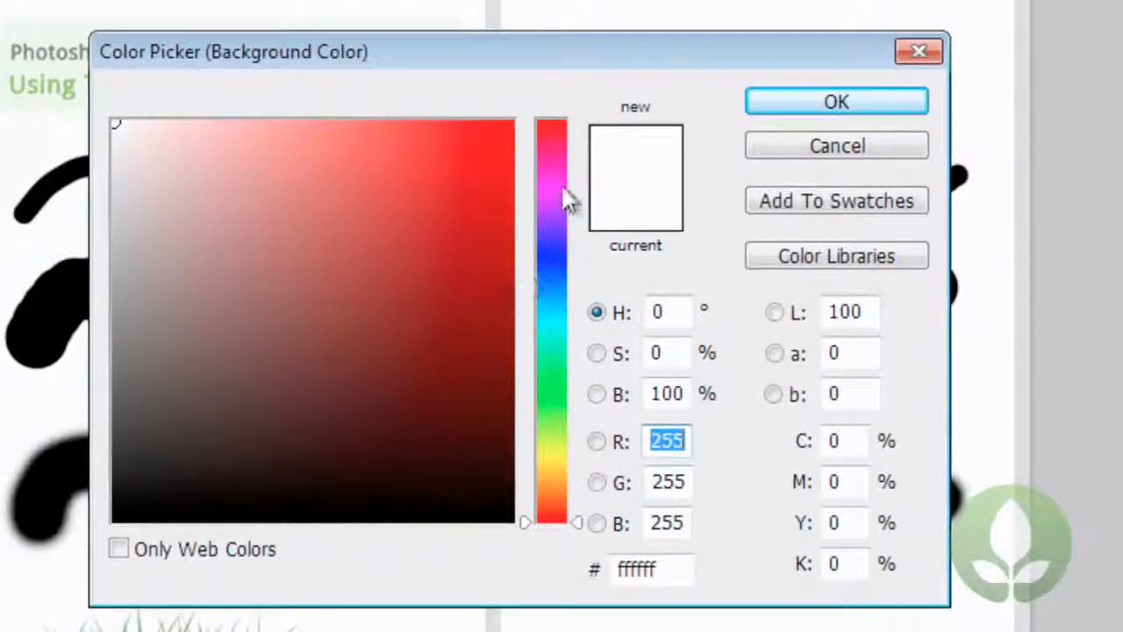
left_click_drag(554, 149, 573, 271)
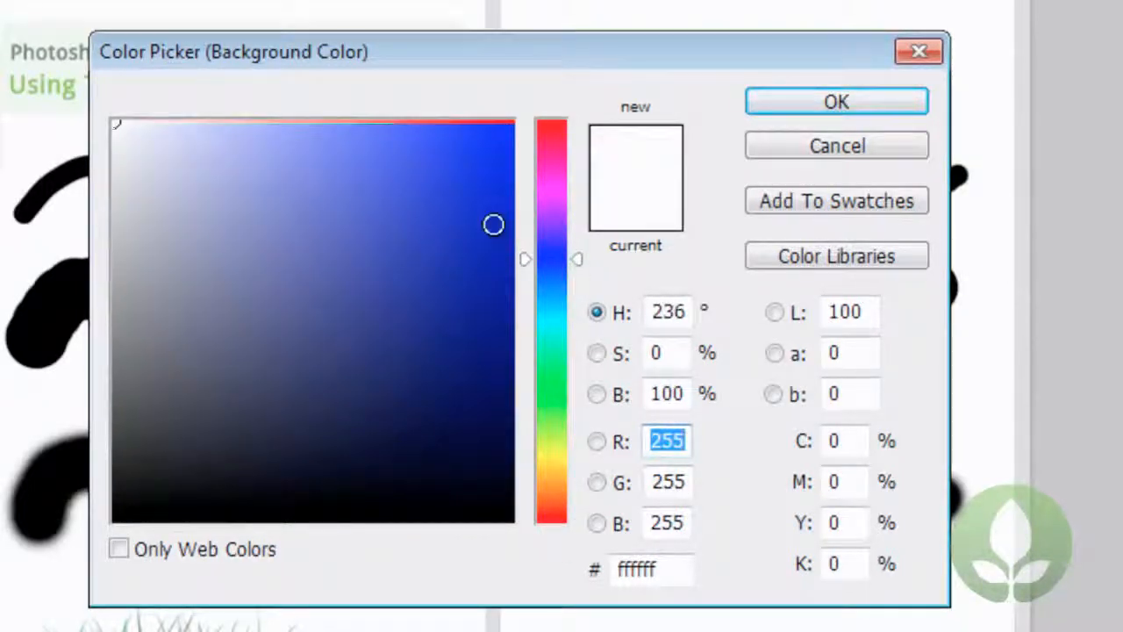
mouse_move(121, 127)
left_mouse_down()
mouse_move(439, 136)
mouse_move(136, 137)
left_mouse_up()
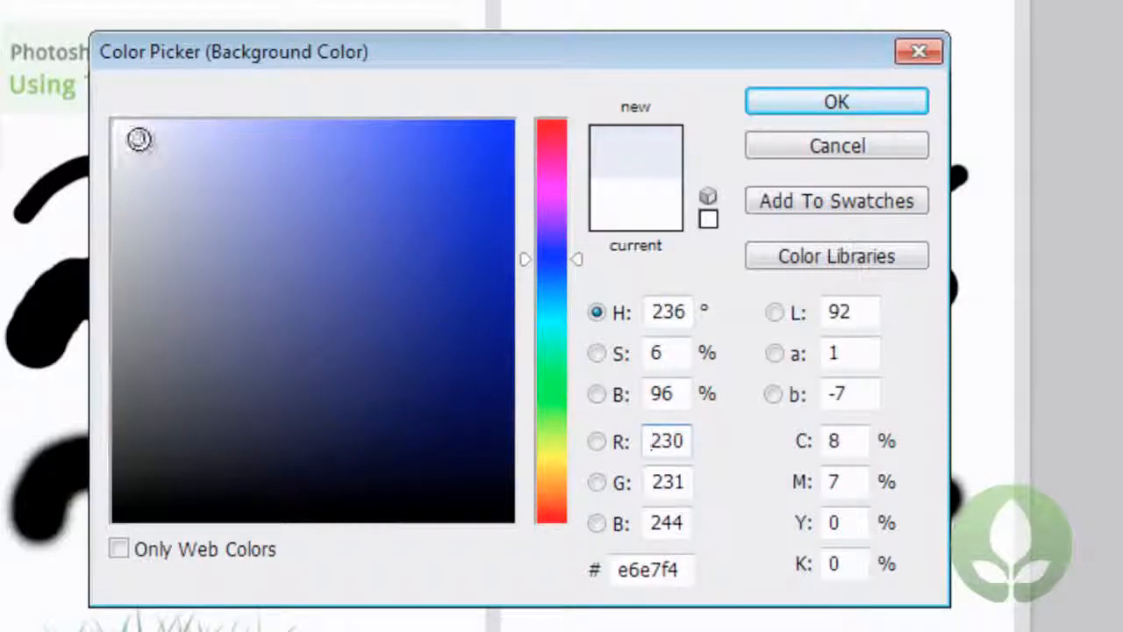
mouse_move(138, 140)
left_mouse_down()
mouse_move(154, 465)
mouse_move(184, 284)
mouse_move(173, 123)
left_mouse_up()
left_click_drag(578, 259, 577, 388)
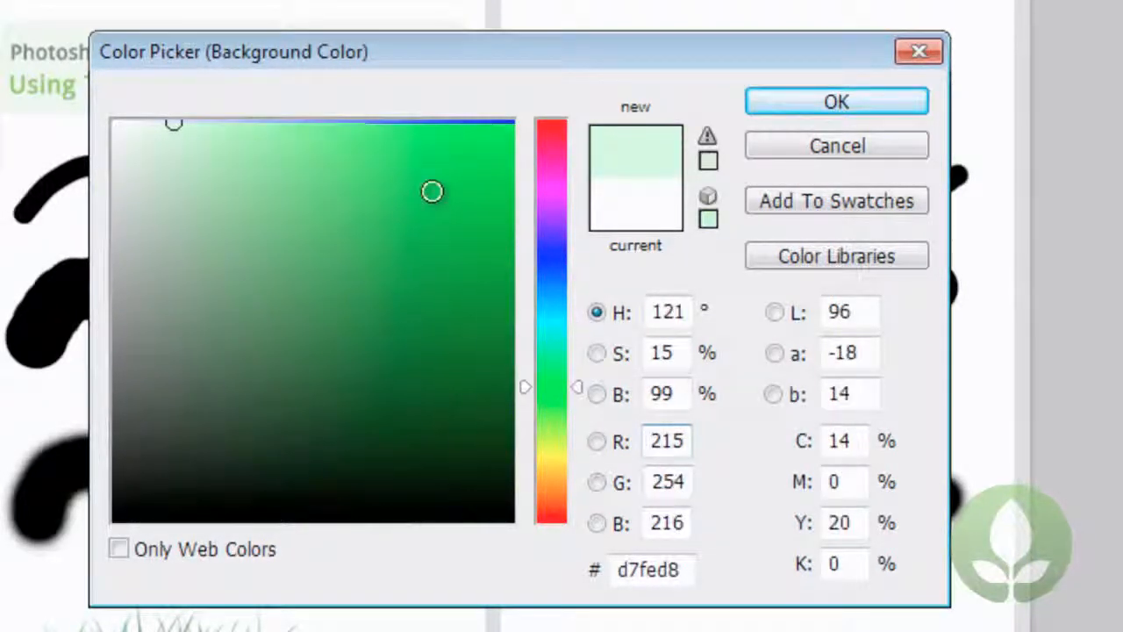
left_click(579, 388)
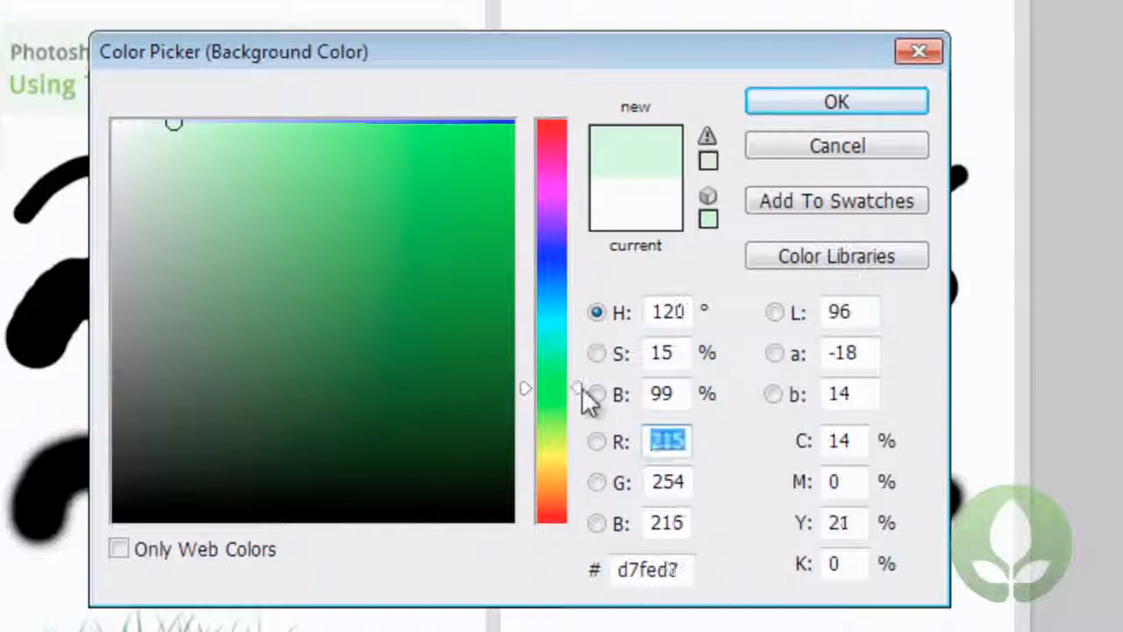
left_click(433, 180)
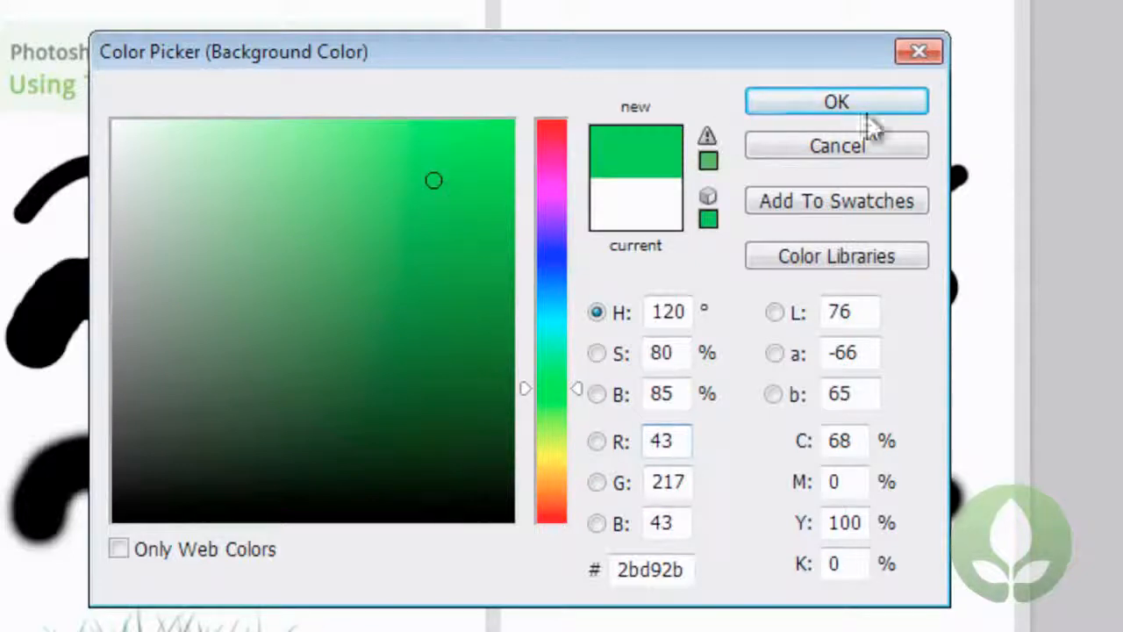
left_click(822, 104)
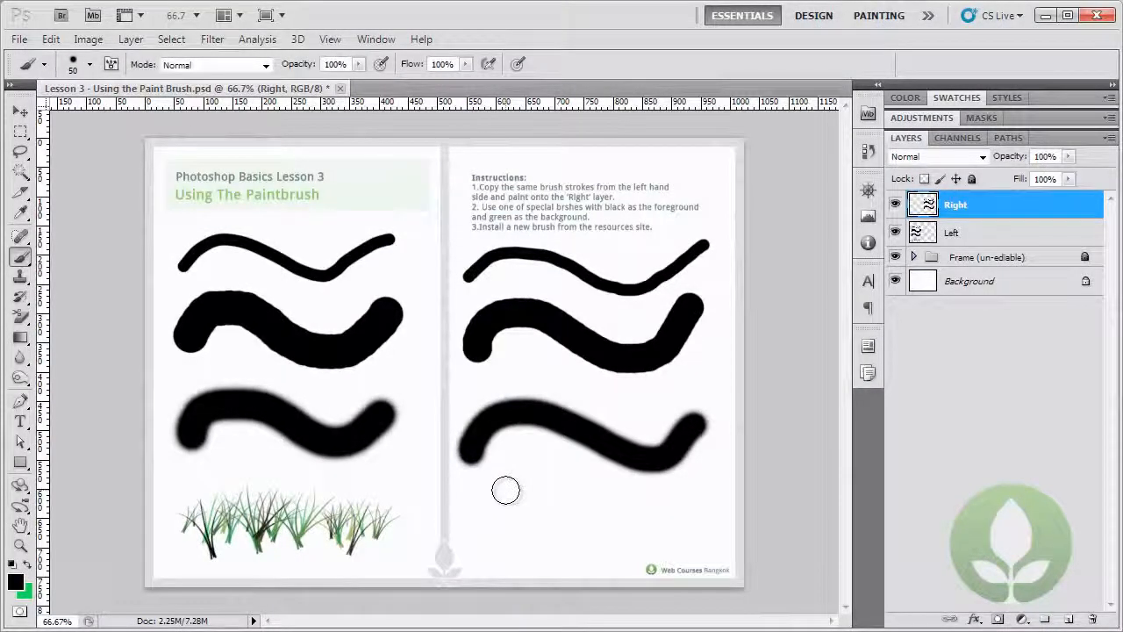
Choose the 134 px grass brush and paint a row of grass below the third wavy stroke on the Right layer.
right_click(505, 489)
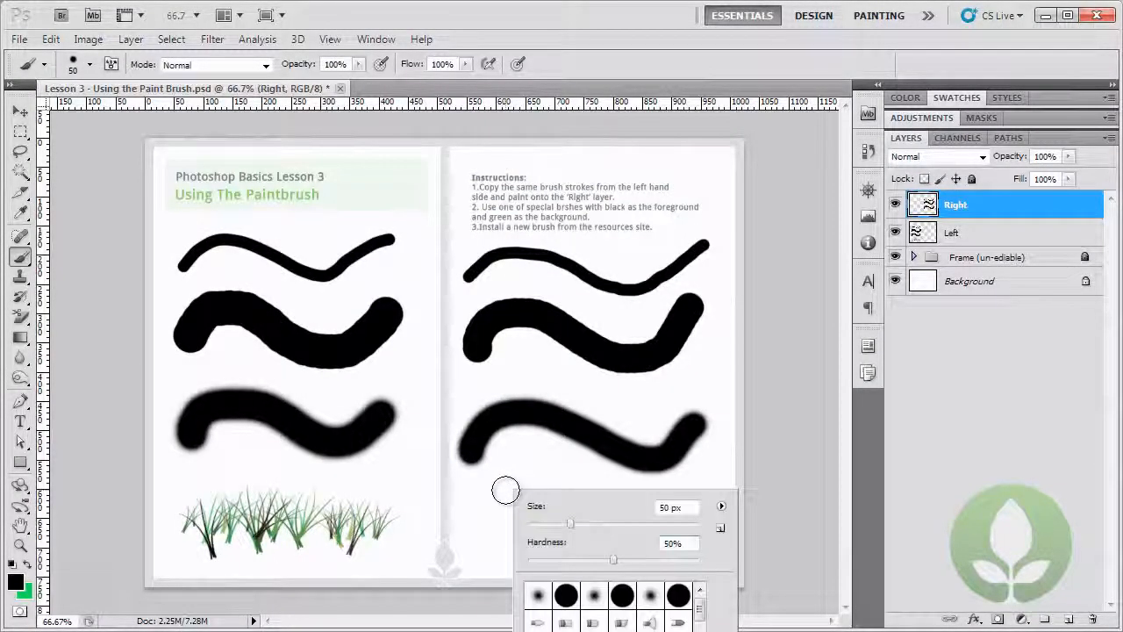
right_click(529, 344)
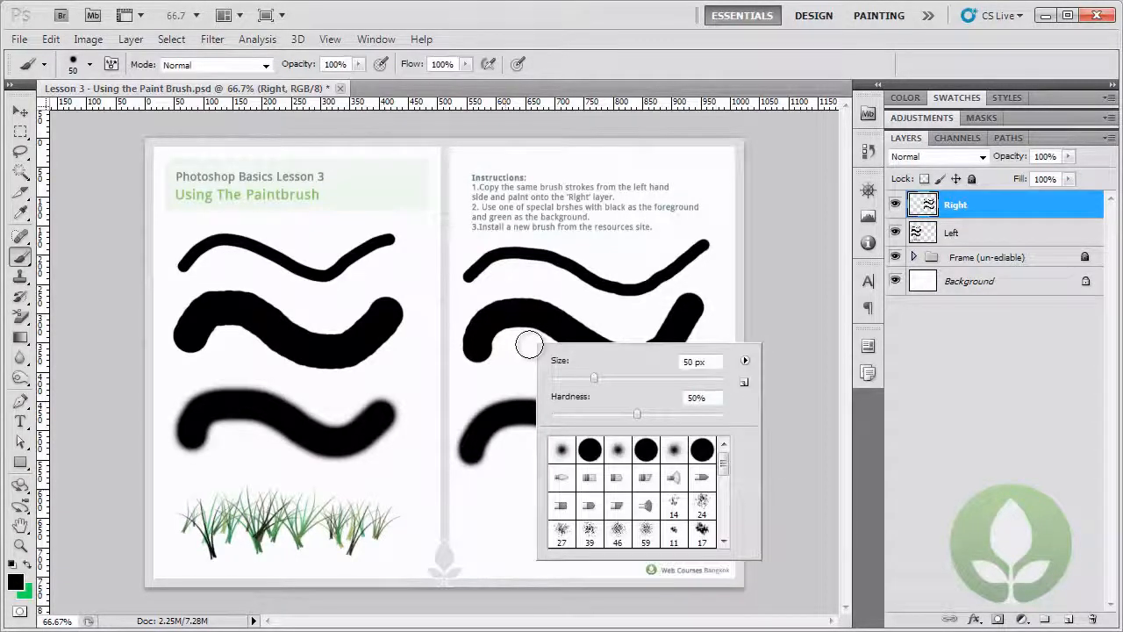
left_click_drag(720, 455, 730, 485)
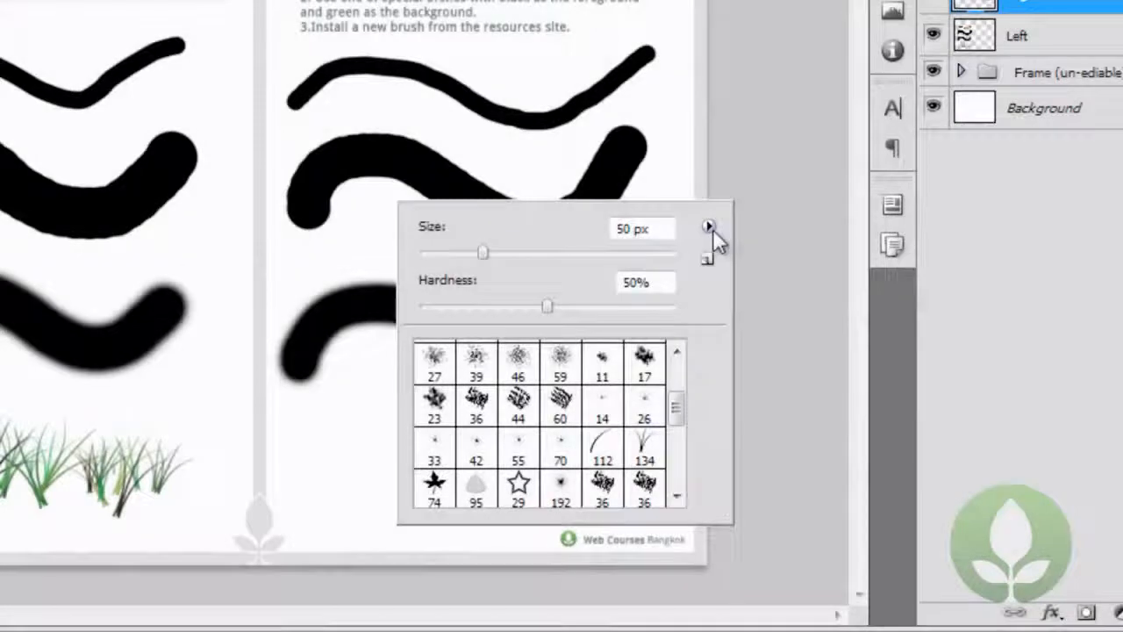
left_click(709, 227)
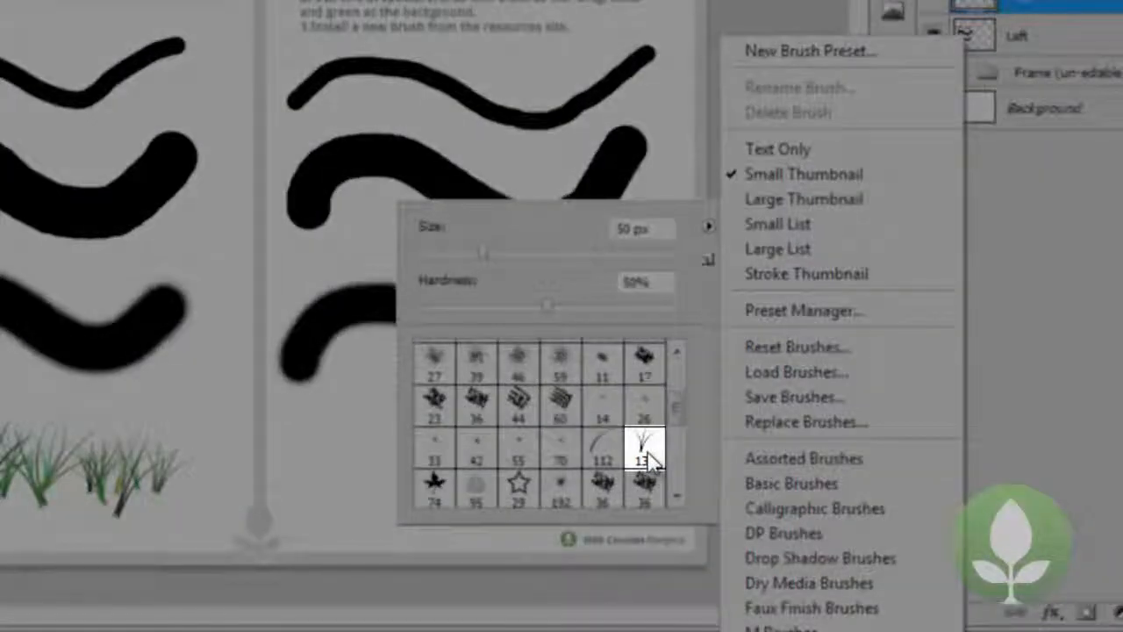
left_click(645, 456)
left_click(645, 456)
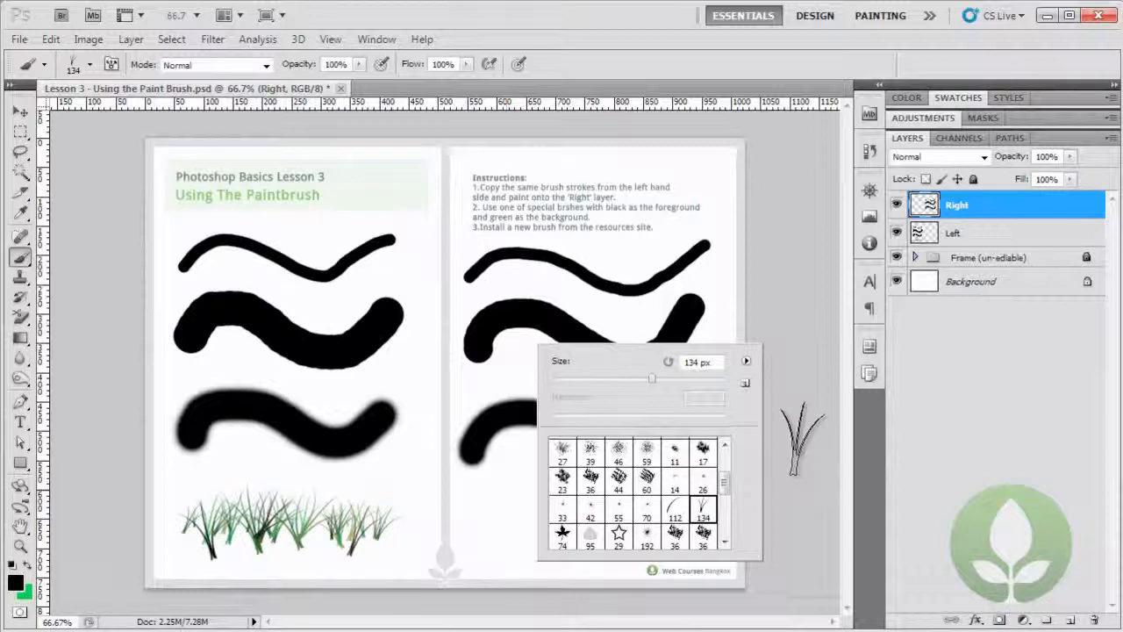
left_click(800, 439)
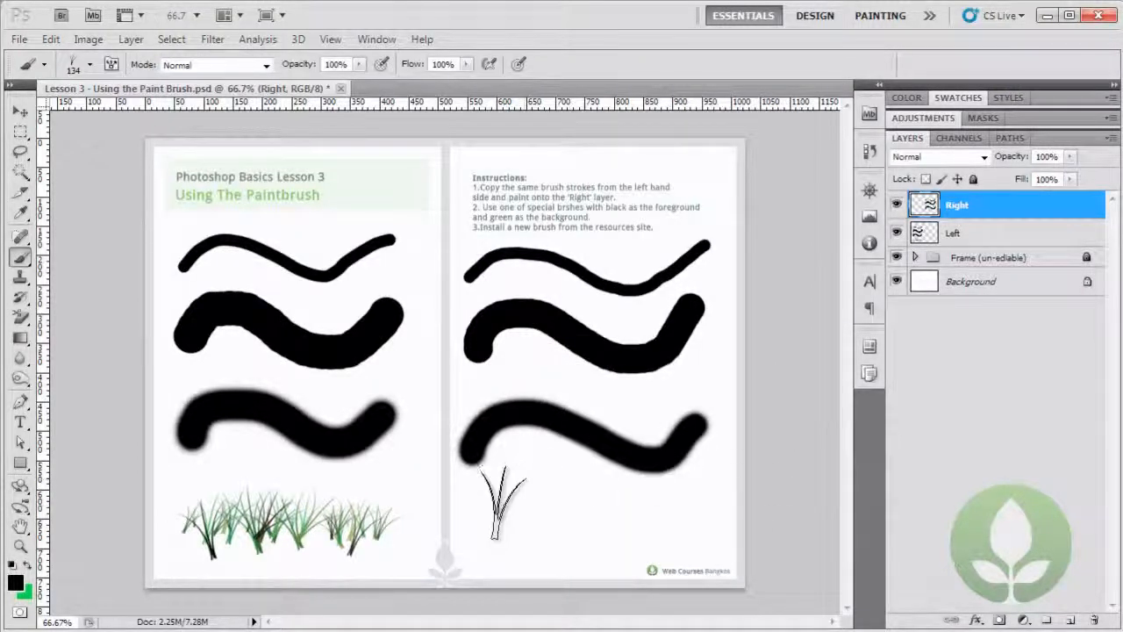
left_click_drag(471, 509, 689, 525)
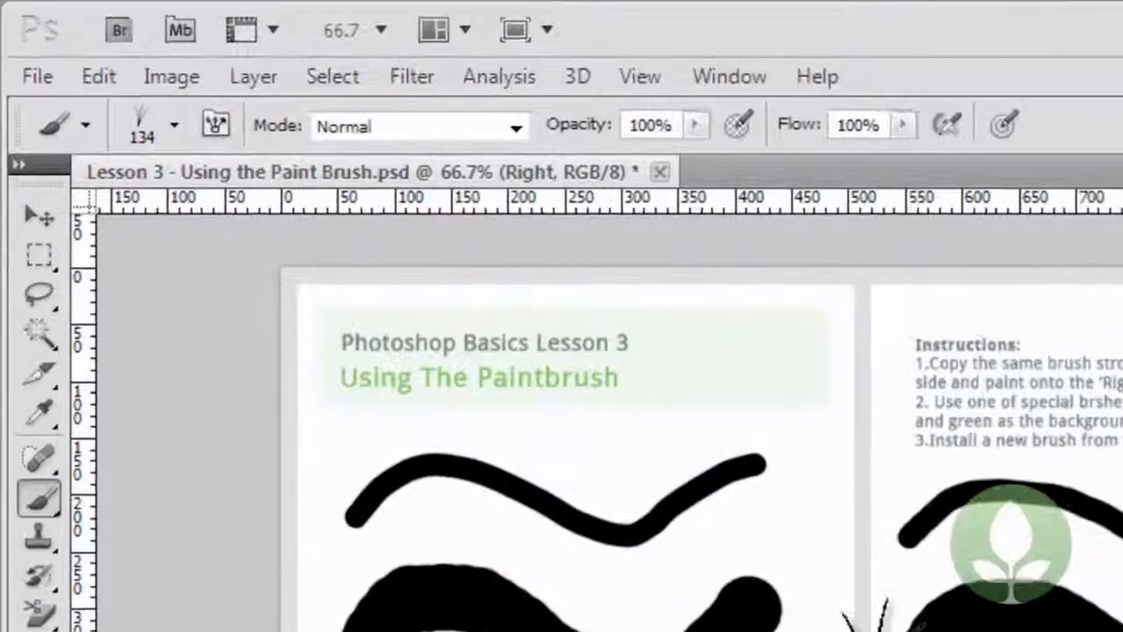
Create a new document with the Web preset at 1024 x 768 pixels and a white background.
left_click(40, 76)
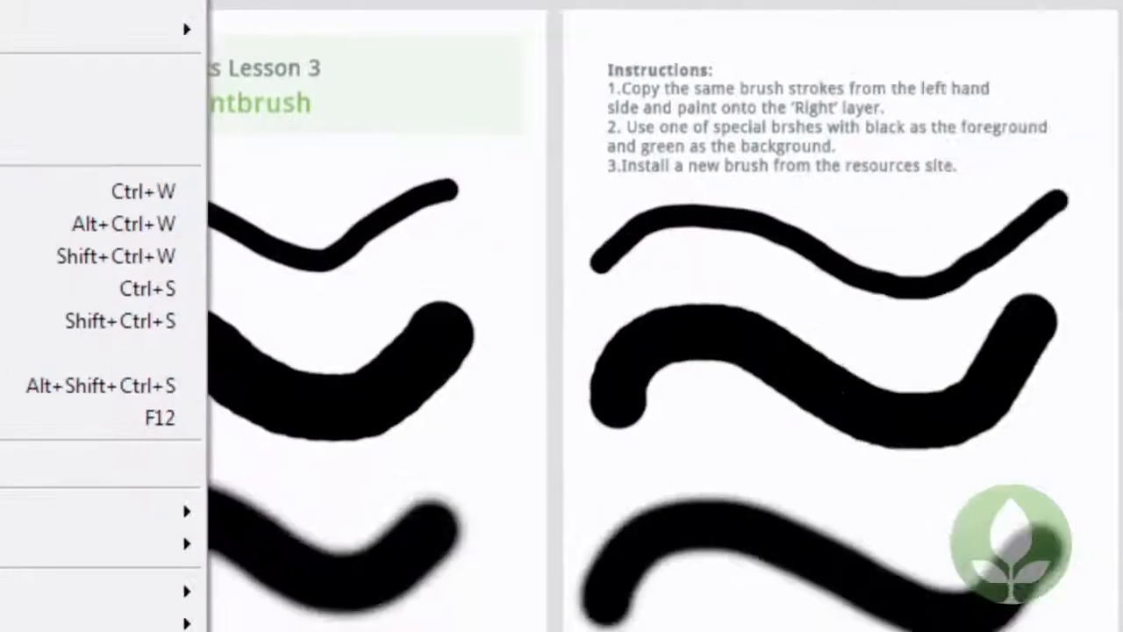
left_click(5, 4)
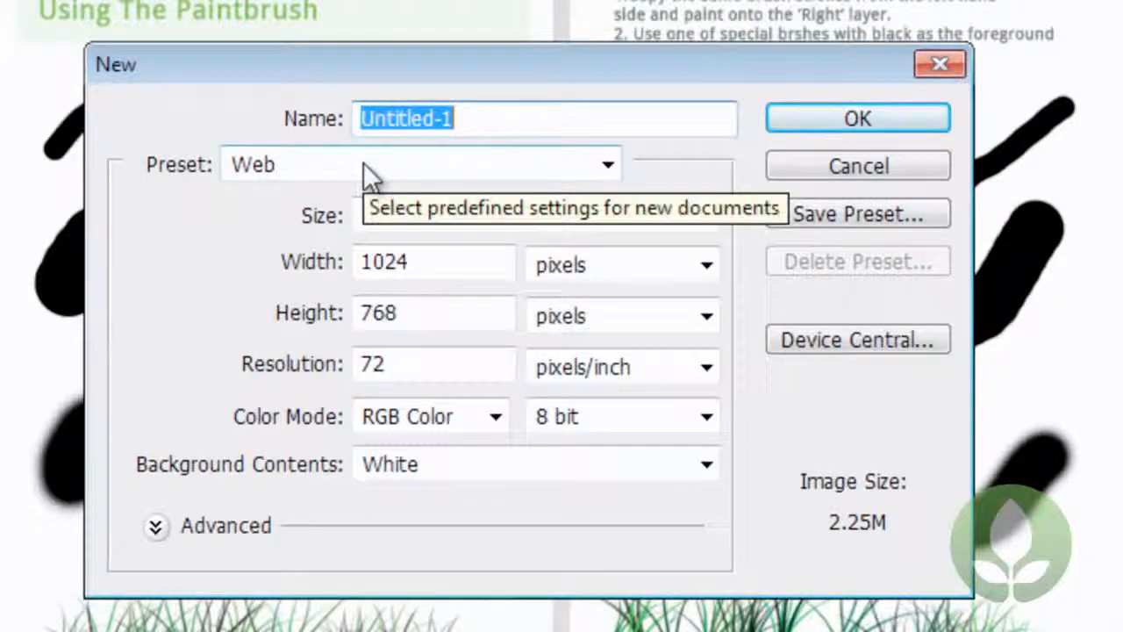
left_click(364, 163)
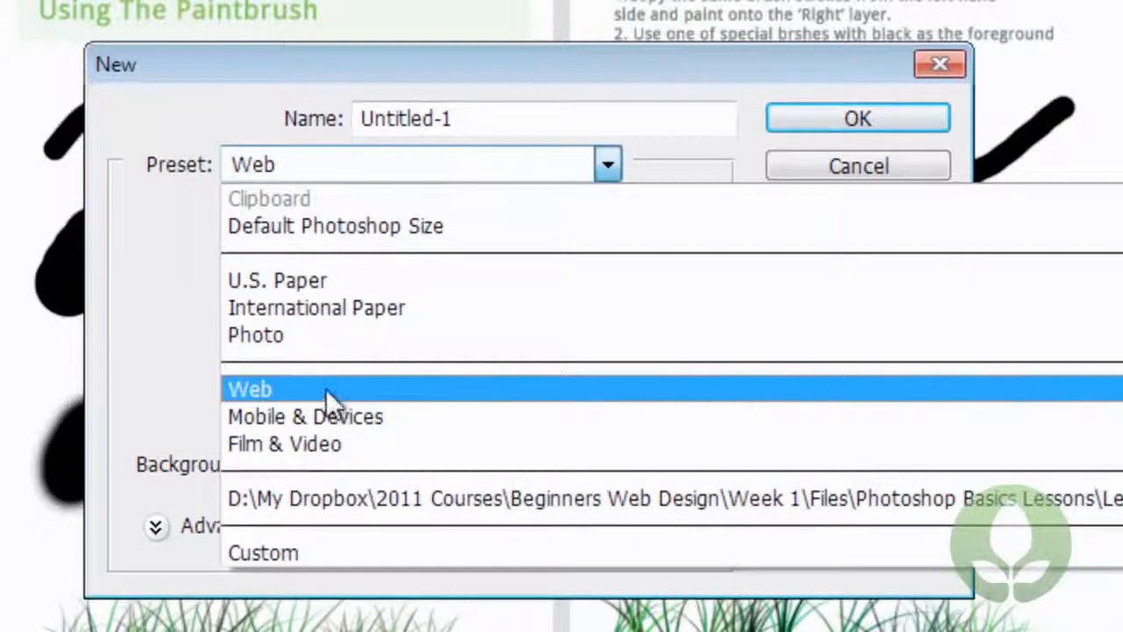
left_click(326, 388)
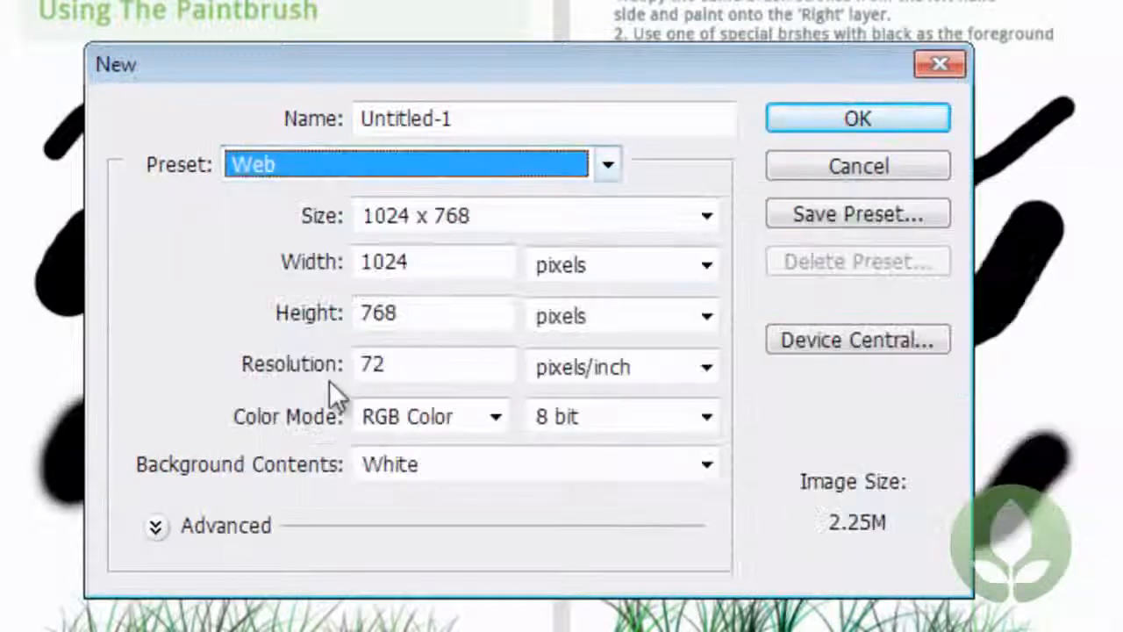
left_click(436, 220)
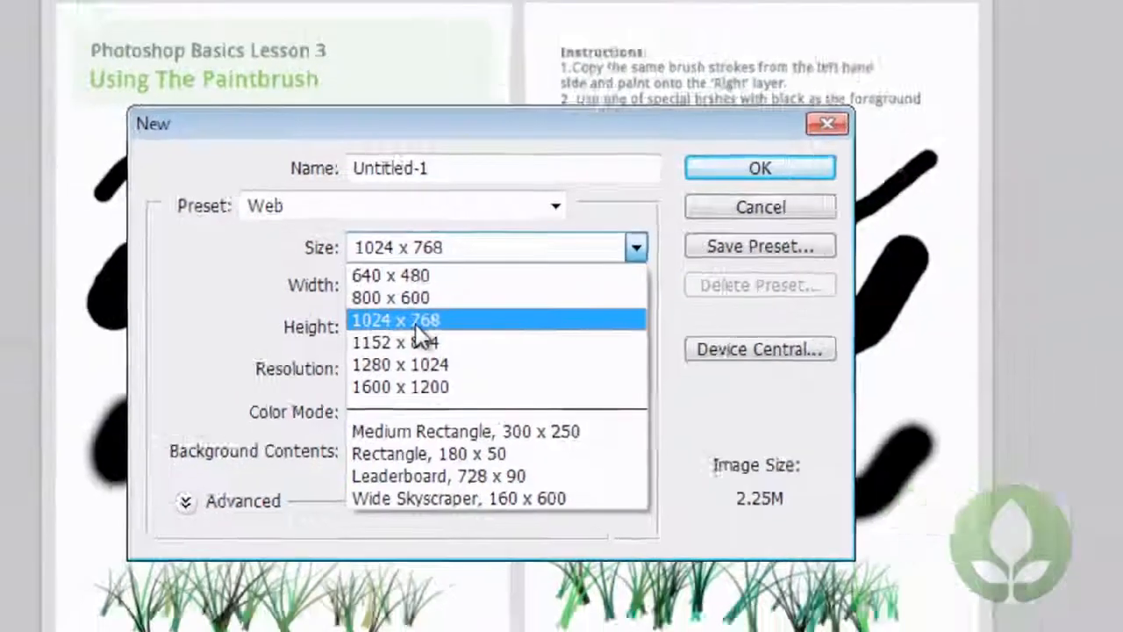
left_click(436, 309)
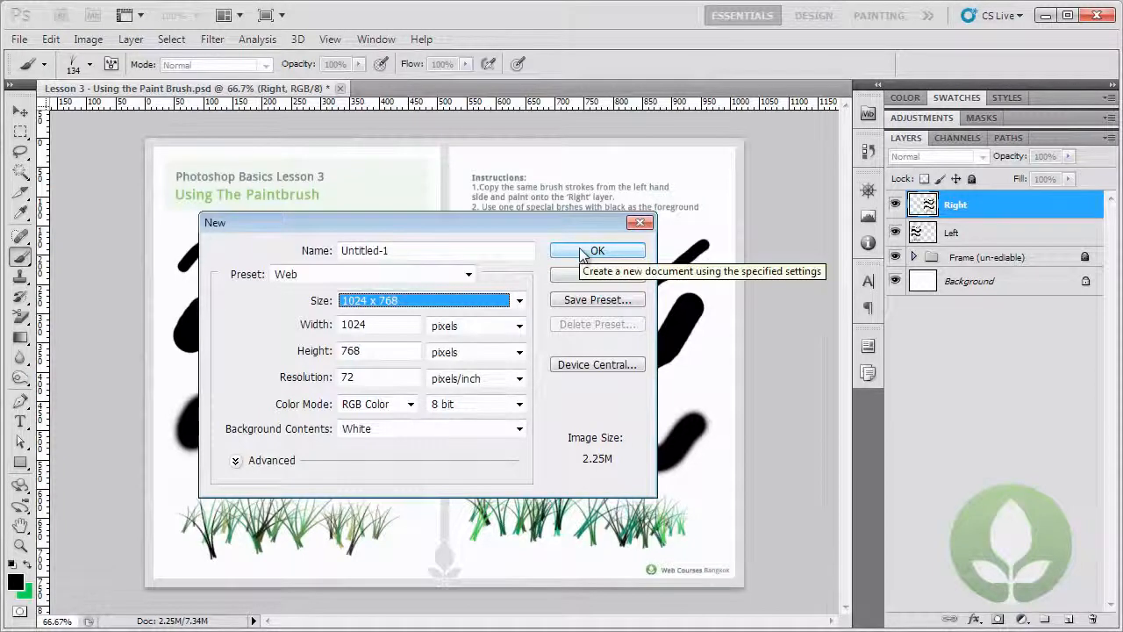
left_click(581, 253)
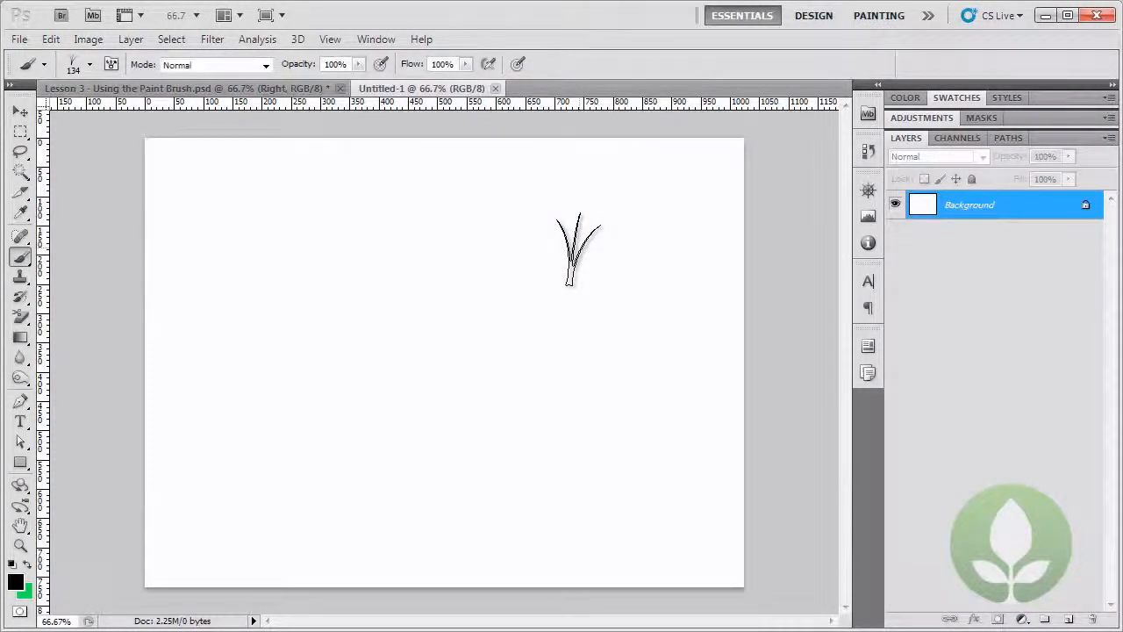
Choose the 29 px star brush and paint a wavy band of scattered stars across the upper part of the blank canvas.
right_click(249, 208)
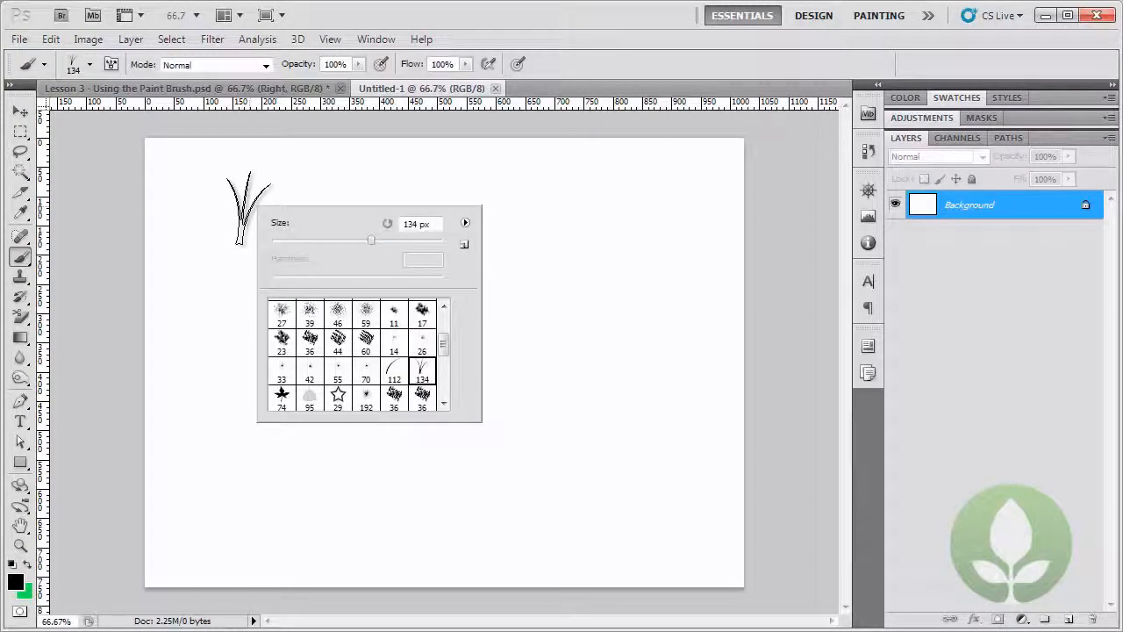
left_click_drag(445, 344, 444, 351)
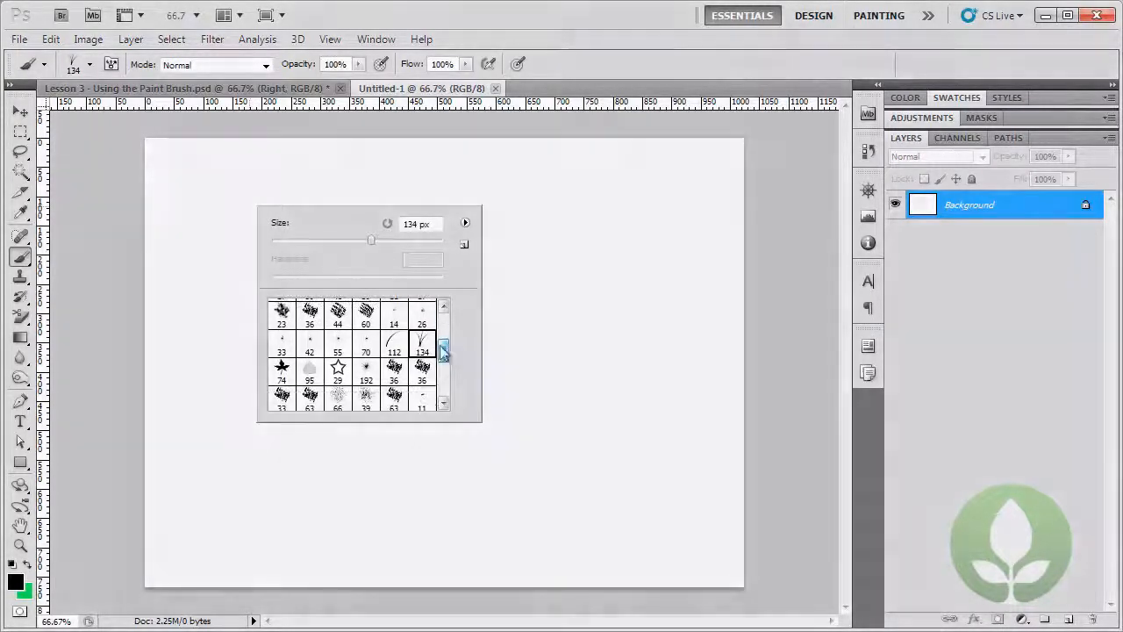
left_click(338, 369)
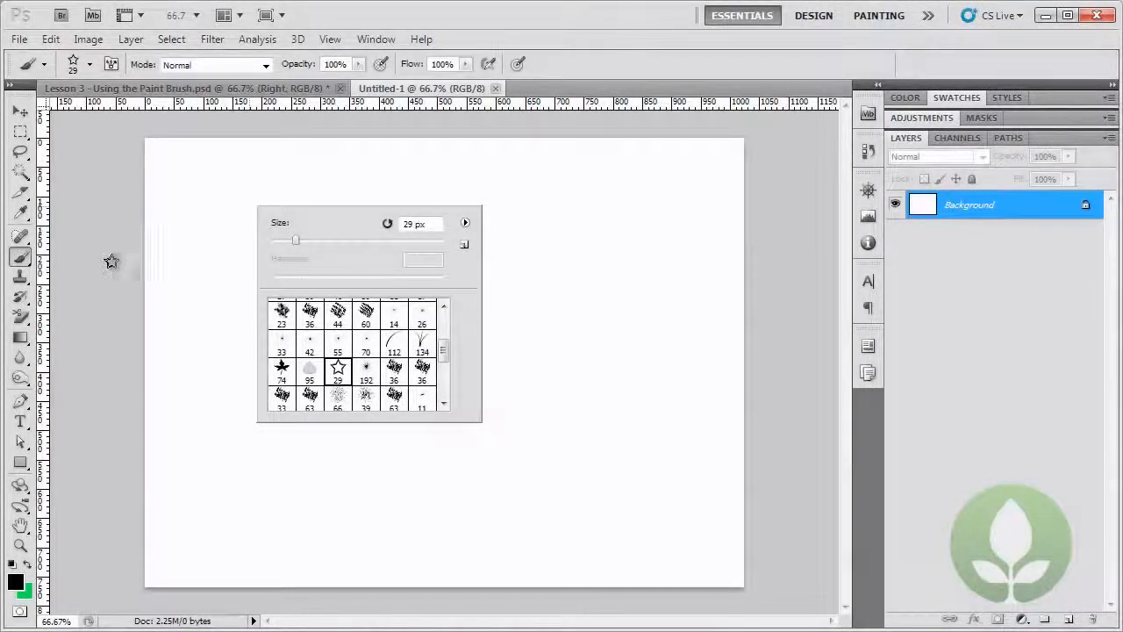
left_click(110, 263)
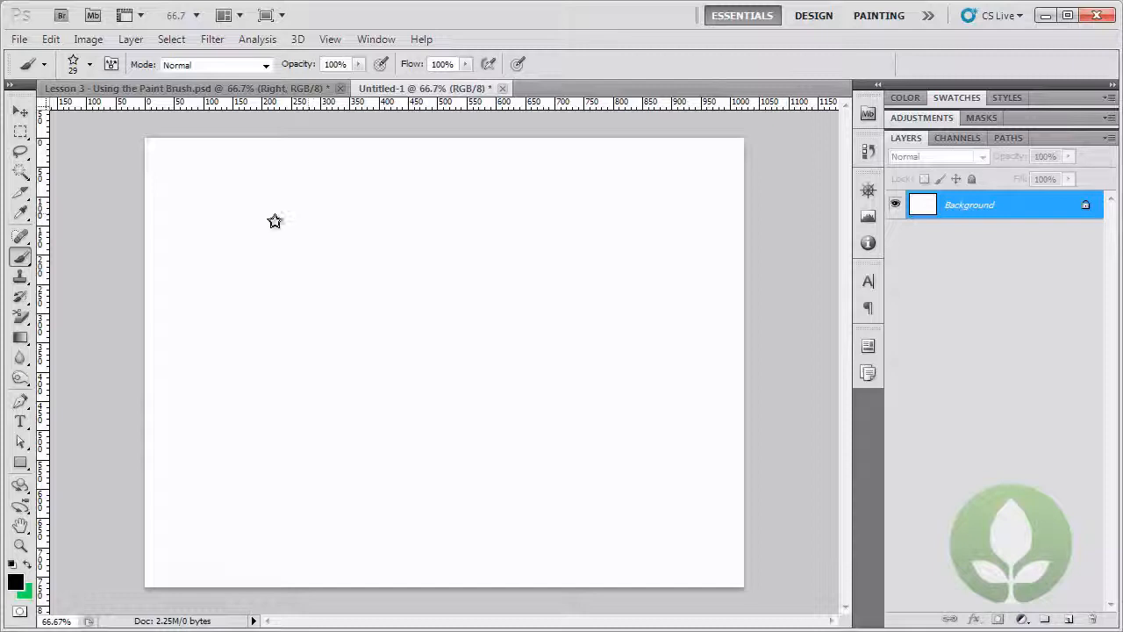
mouse_move(185, 219)
left_mouse_down()
mouse_move(210, 185)
mouse_move(263, 189)
mouse_move(336, 218)
mouse_move(479, 208)
mouse_move(531, 229)
mouse_move(600, 226)
left_mouse_up()
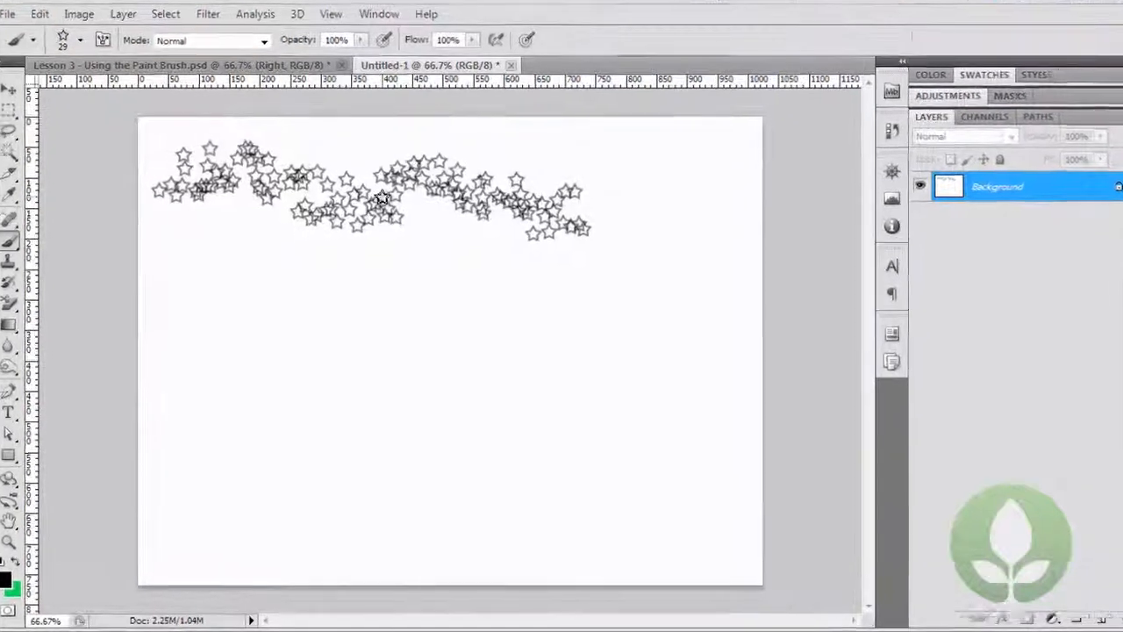
Append the Special Effect Brushes set to the current brushes.
right_click(379, 215)
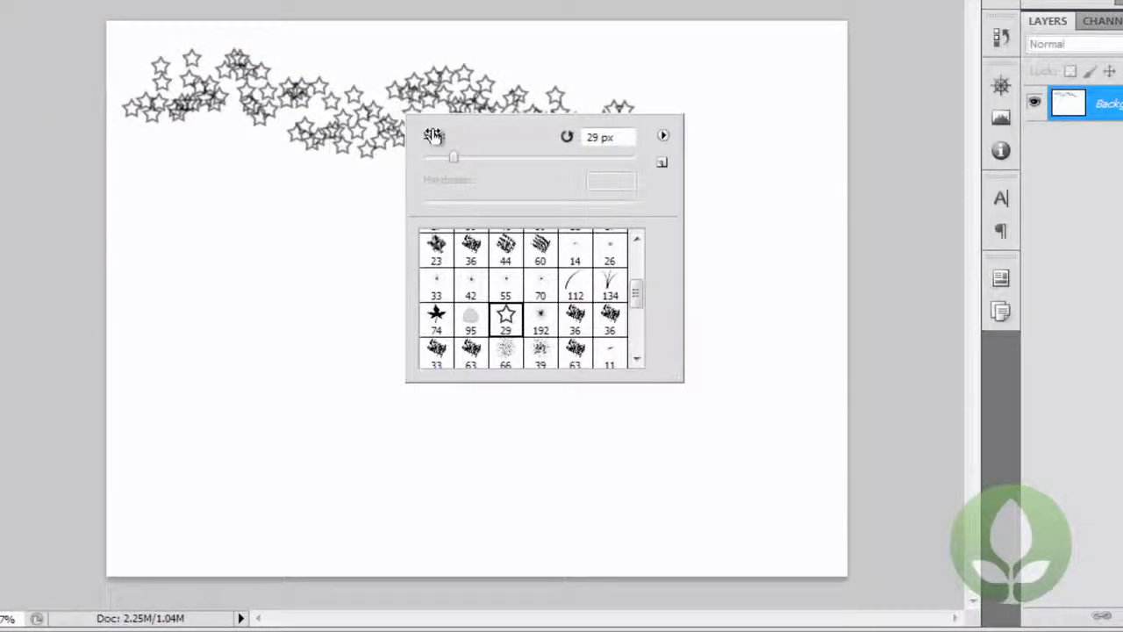
left_click(663, 136)
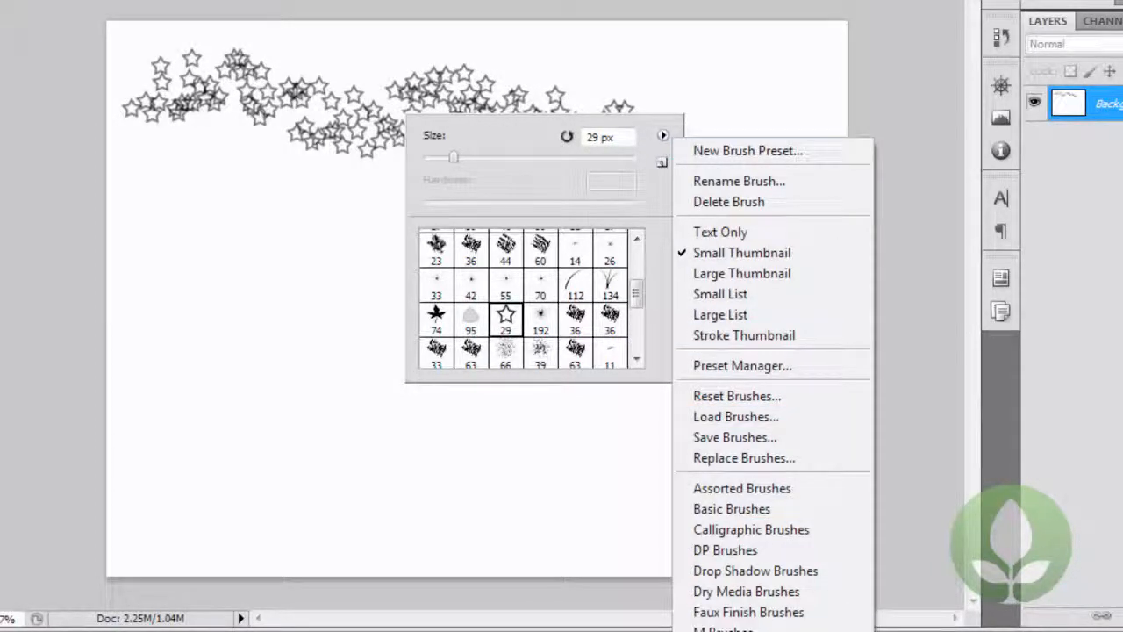
left_click(751, 631)
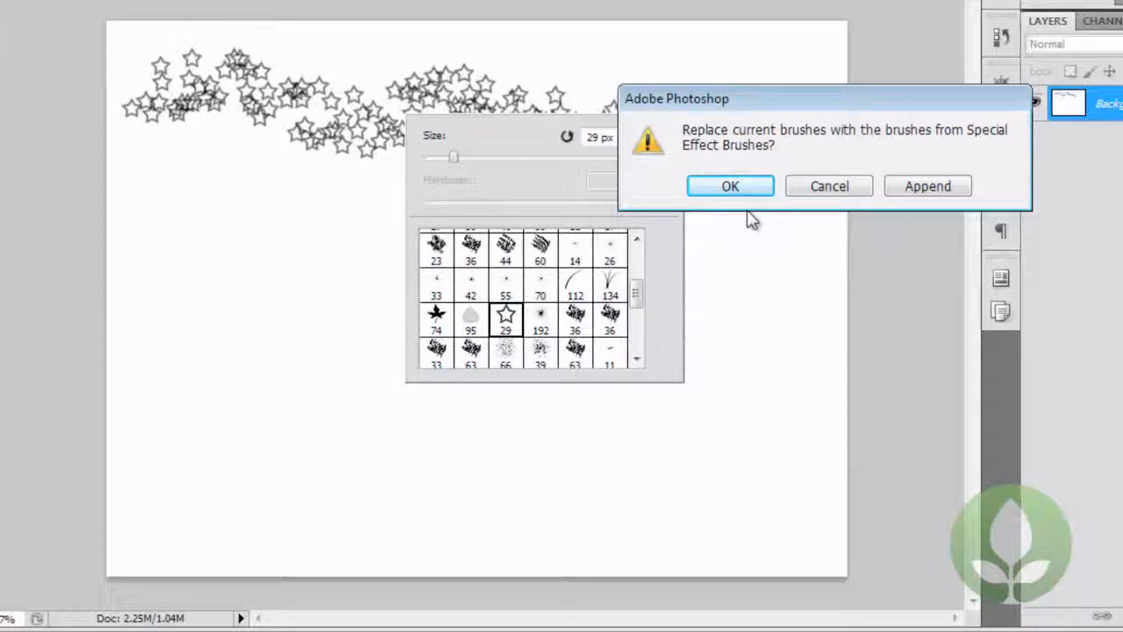
left_click(918, 191)
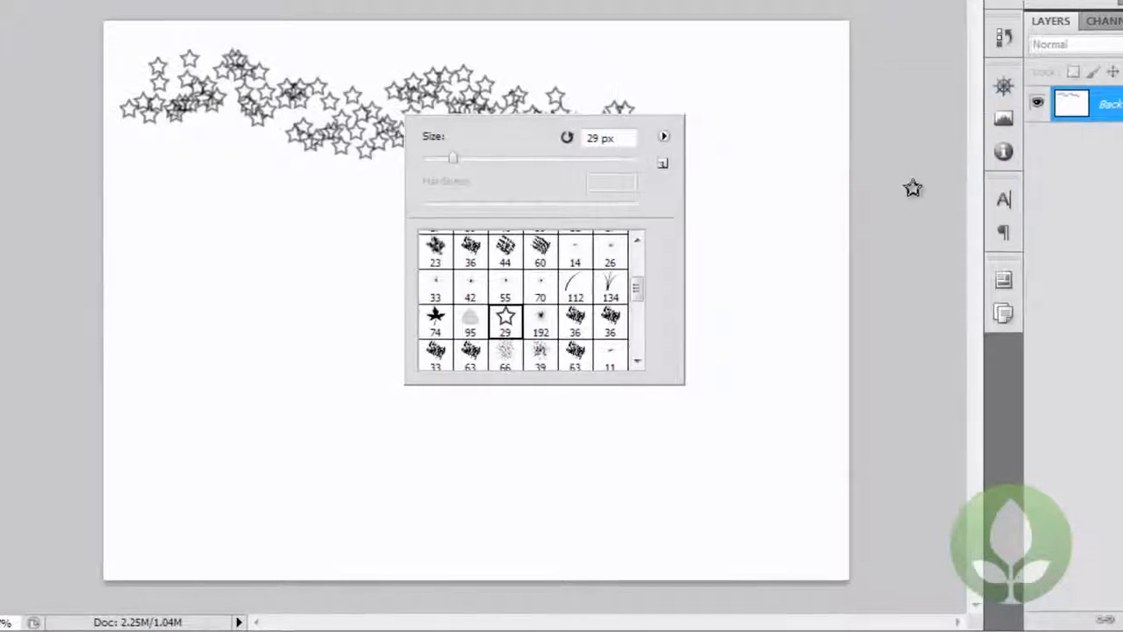
Select the 45 px rubber duck brush from the appended special effect brushes.
left_click_drag(656, 343, 653, 382)
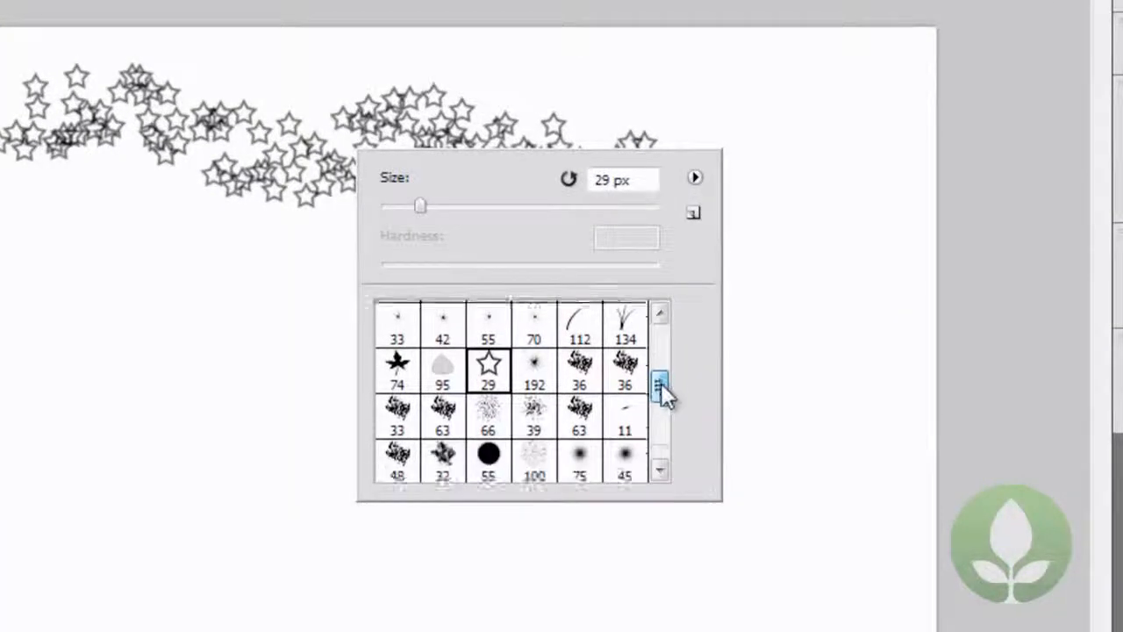
left_click_drag(665, 419, 667, 446)
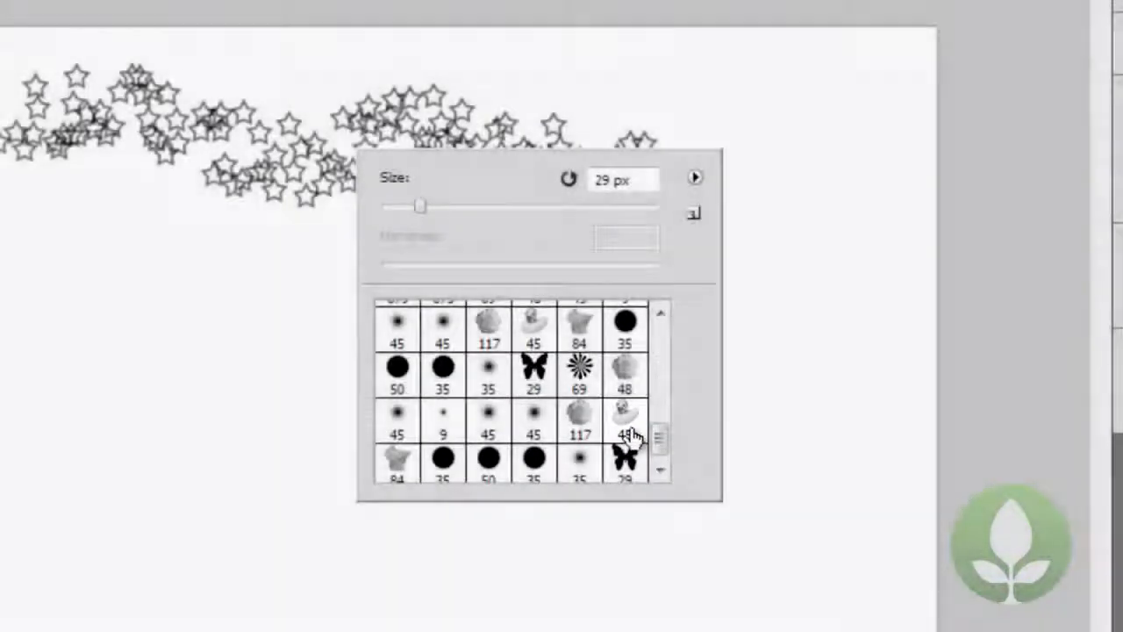
left_click(630, 439)
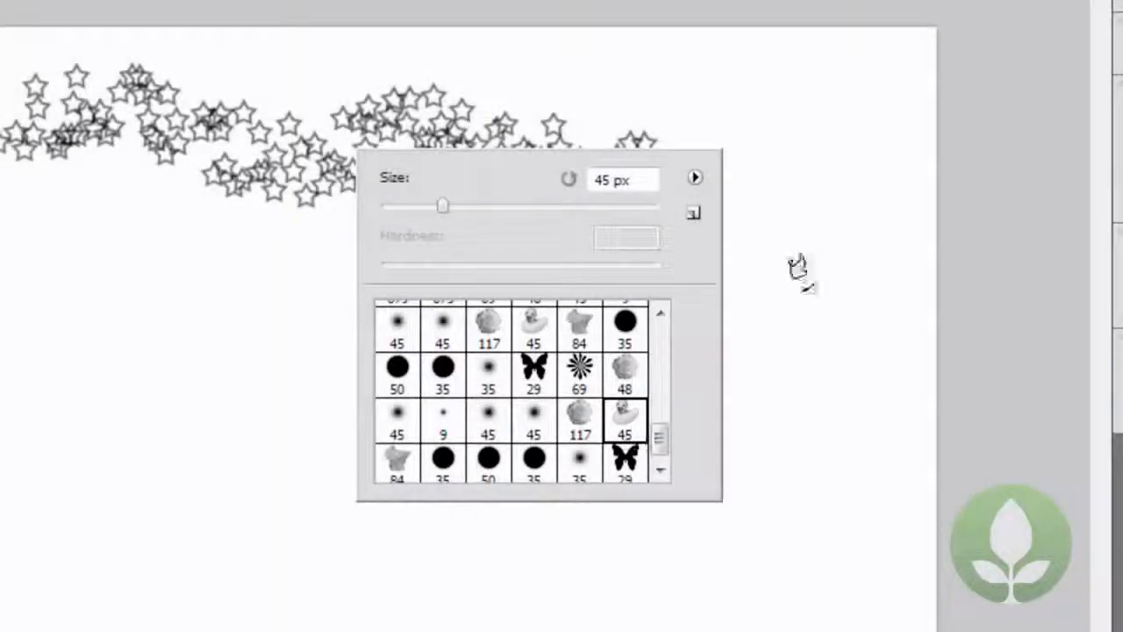
left_click(776, 1)
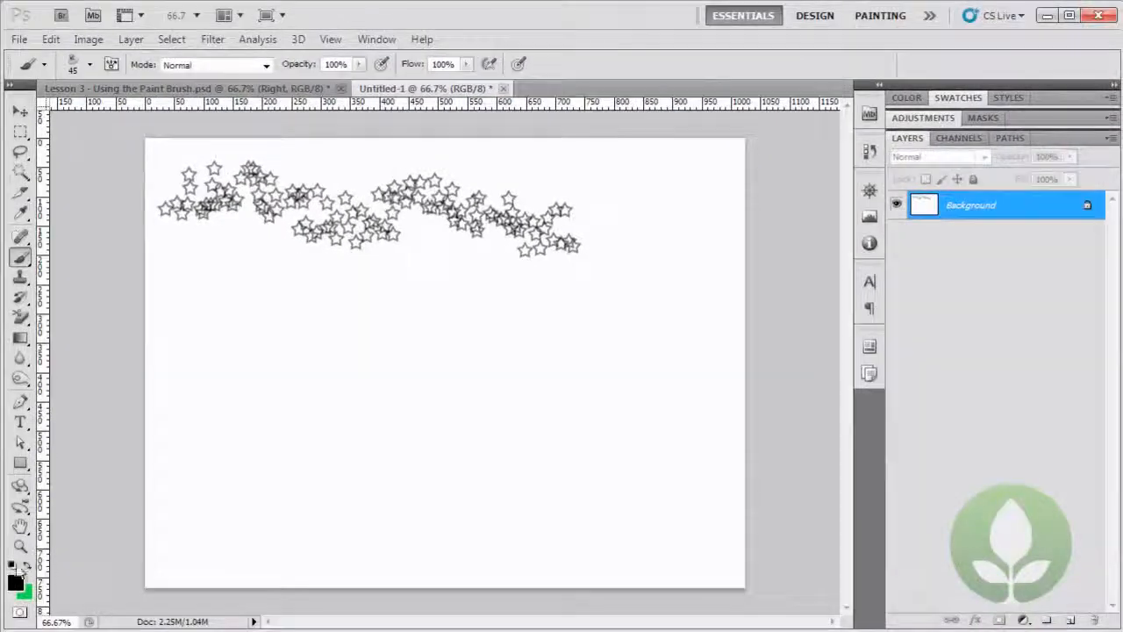
Set the foreground colour to yellow (#def10f) and paint a band of scattered rubber ducks across the canvas below the stars.
left_click(15, 583)
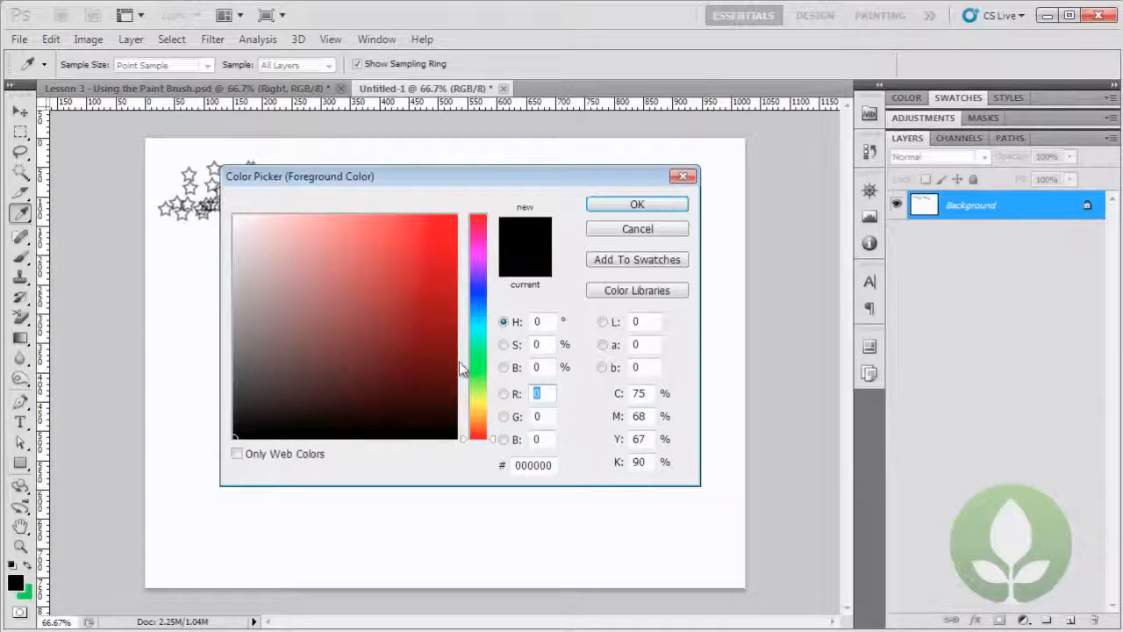
left_click(477, 397)
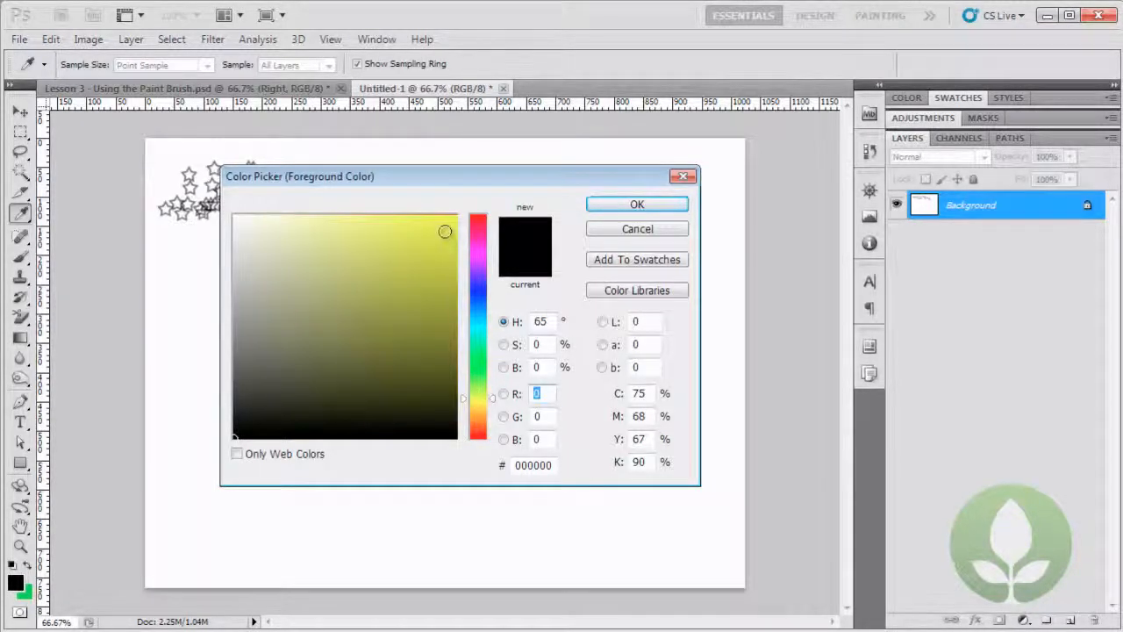
left_click(443, 227)
left_click(637, 203)
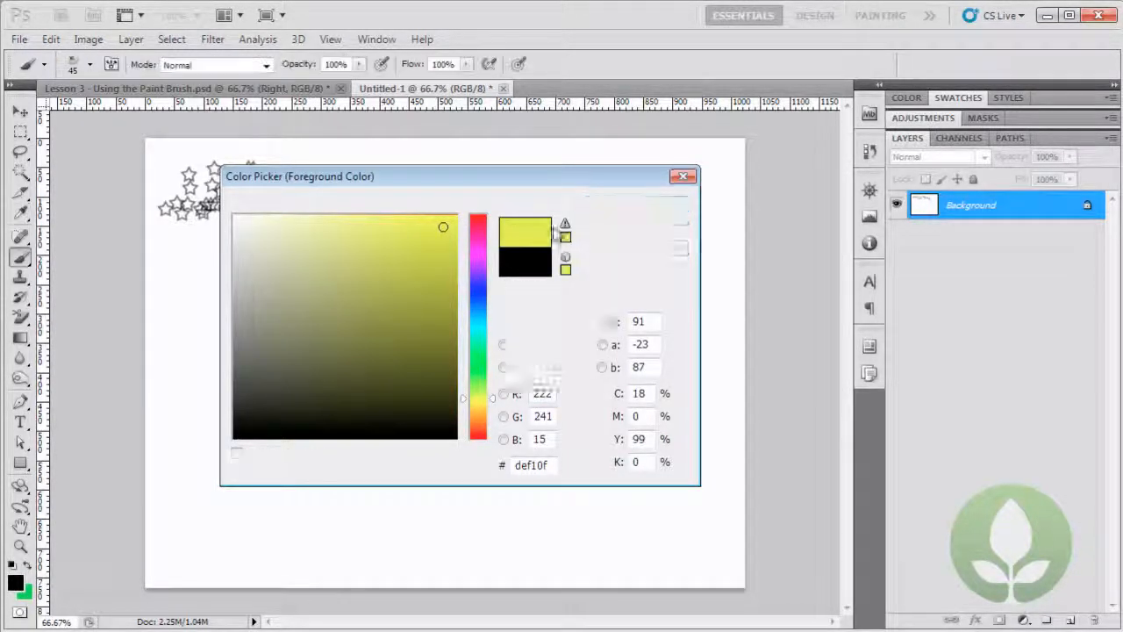
mouse_move(239, 408)
left_mouse_down()
mouse_move(217, 370)
mouse_move(260, 332)
mouse_move(461, 415)
mouse_move(597, 400)
left_mouse_up()
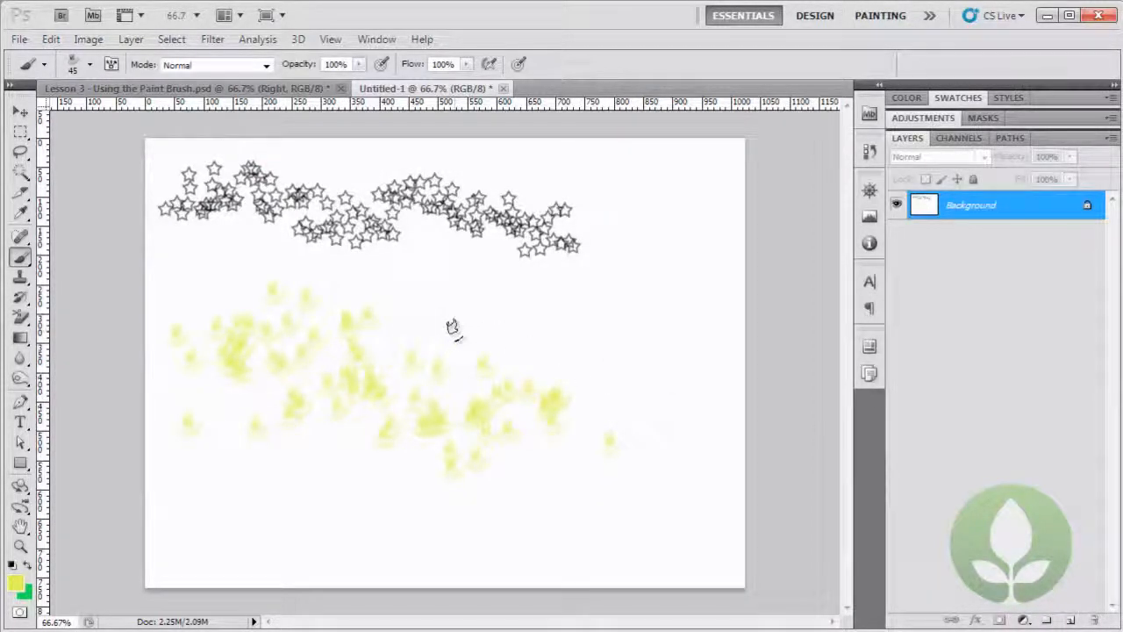
Choose the 117 px rose brush, set the foreground colour to red (#f12a0f) and paint scattered roses over the right half of the canvas.
right_click(453, 329)
left_click(601, 496)
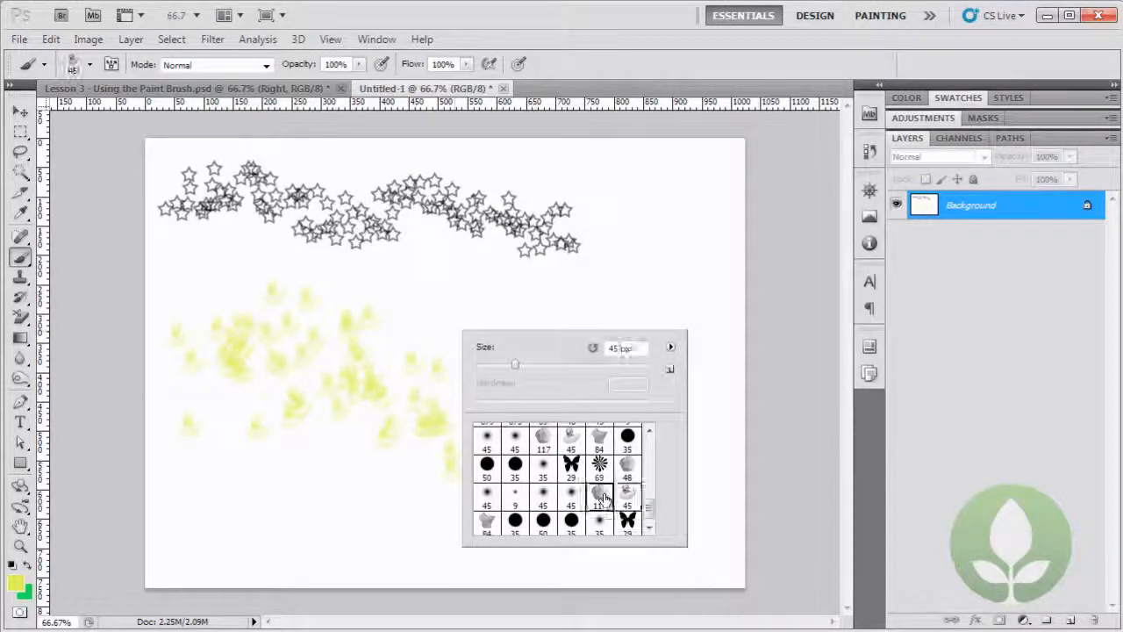
left_click(17, 586)
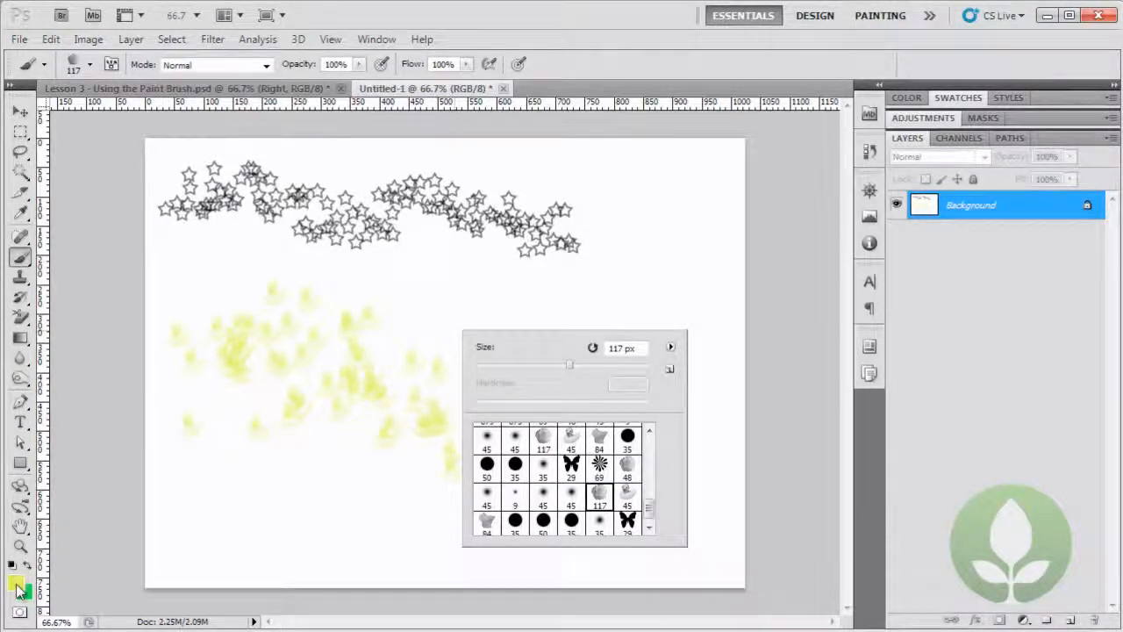
left_click(474, 436)
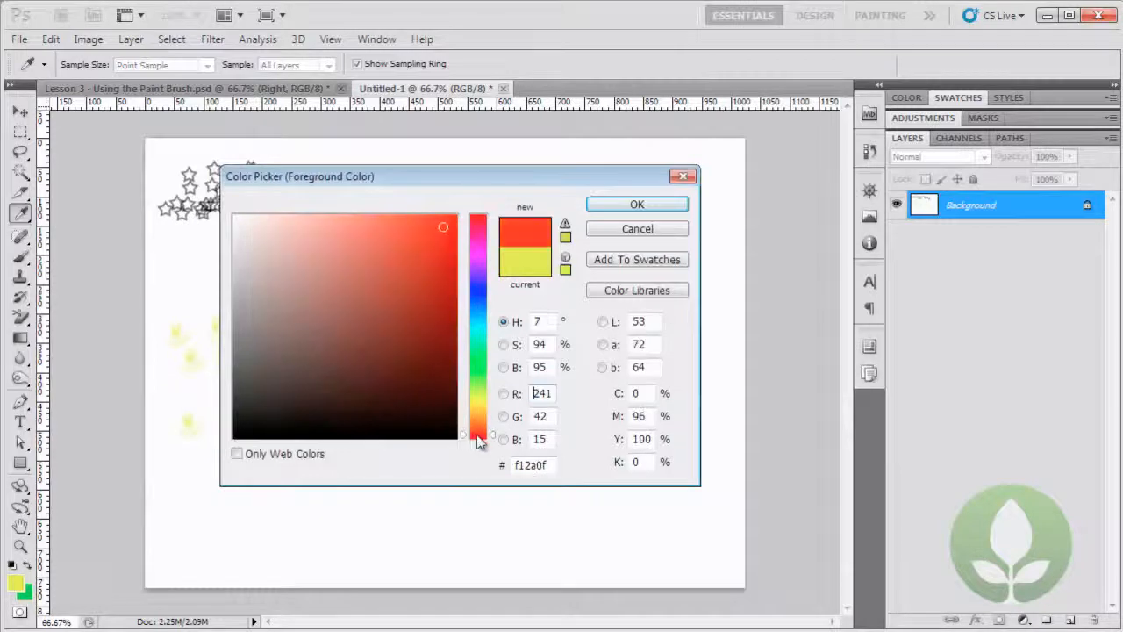
left_click(619, 205)
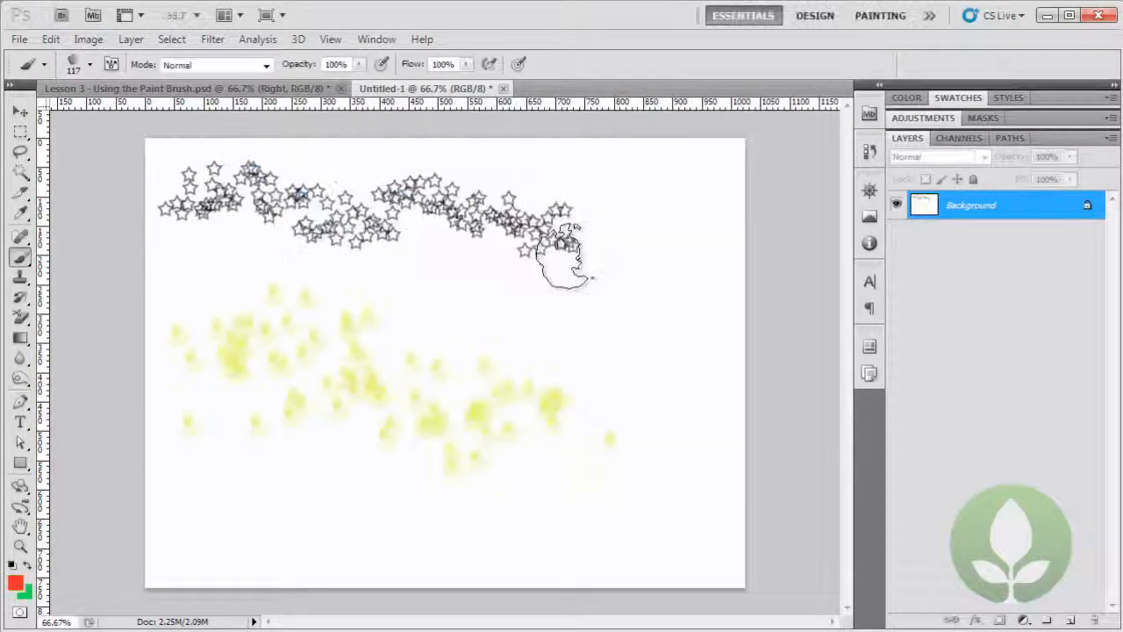
mouse_move(487, 309)
left_mouse_down()
mouse_move(574, 313)
mouse_move(662, 395)
mouse_move(609, 464)
left_mouse_up()
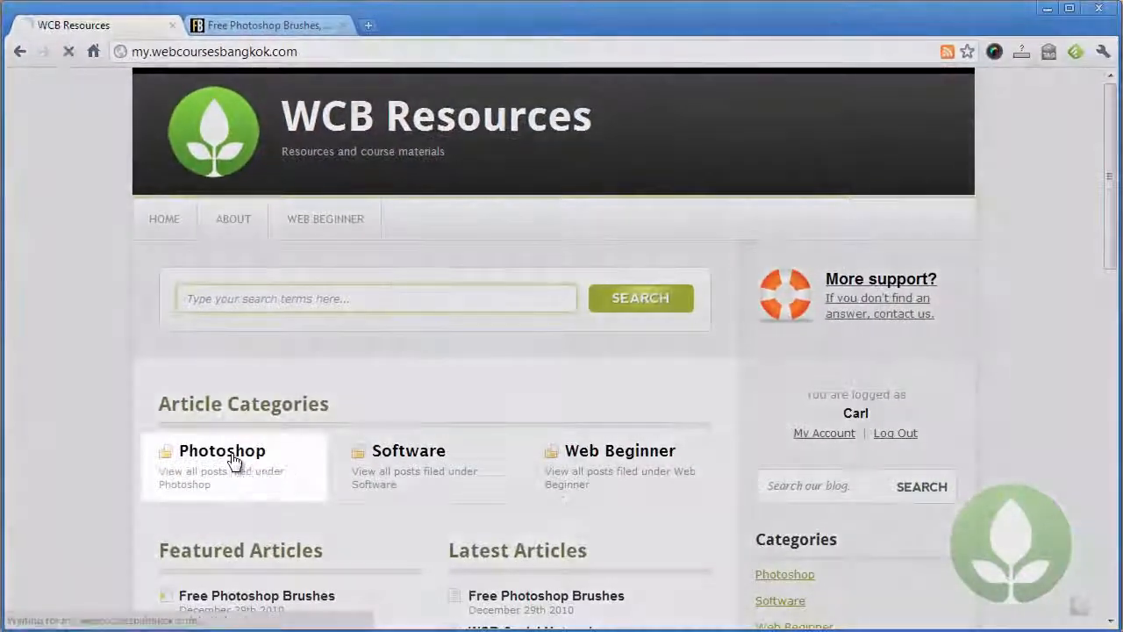
Switch to the browser and read the Free Photoshop Brushes article in the Photoshop category of WCB Resources.
left_click(263, 485)
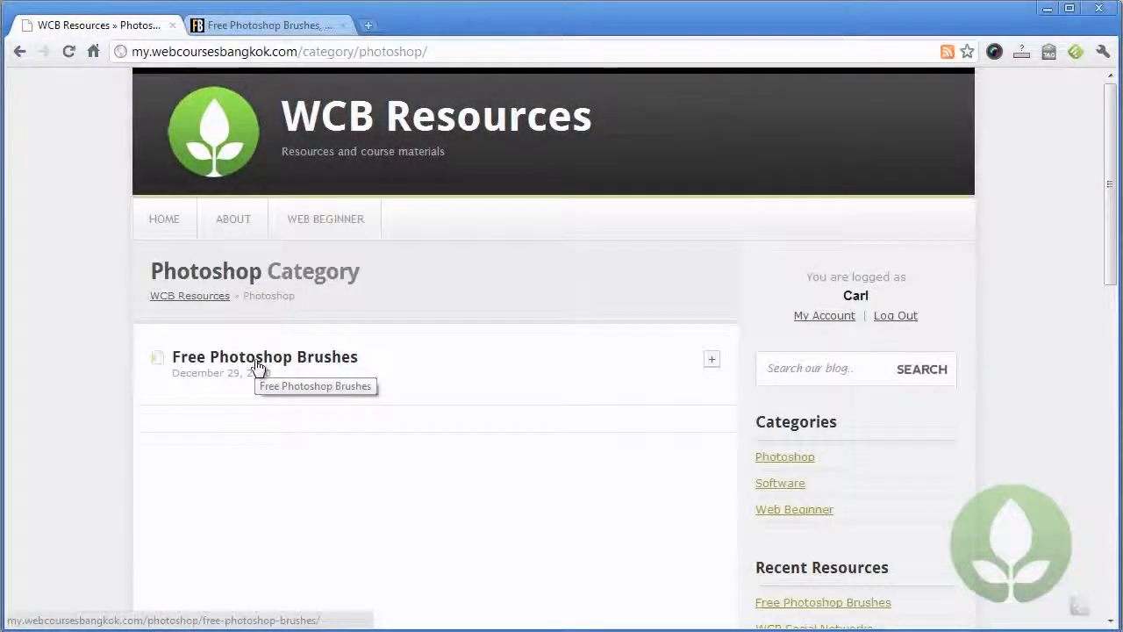
left_click(257, 365)
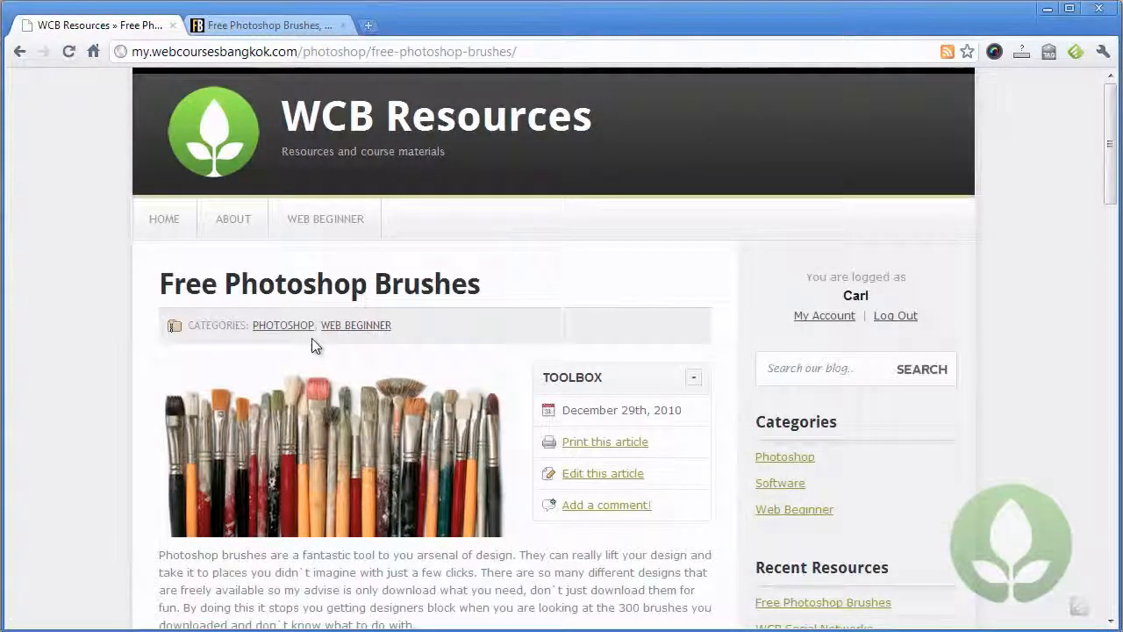
scroll(327, 340, "down", 2)
scroll(329, 340, "down", 2)
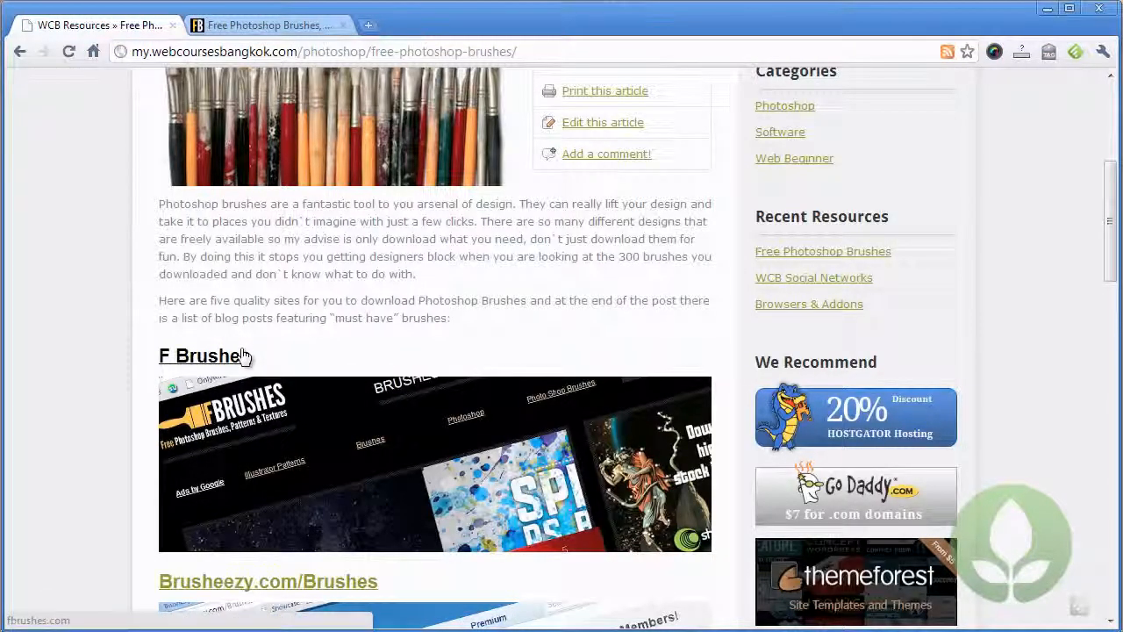
Download the Melancholy Brushes zip from the recent brushes on fbrushes.com and save it in the Downloads folder.
left_click(259, 26)
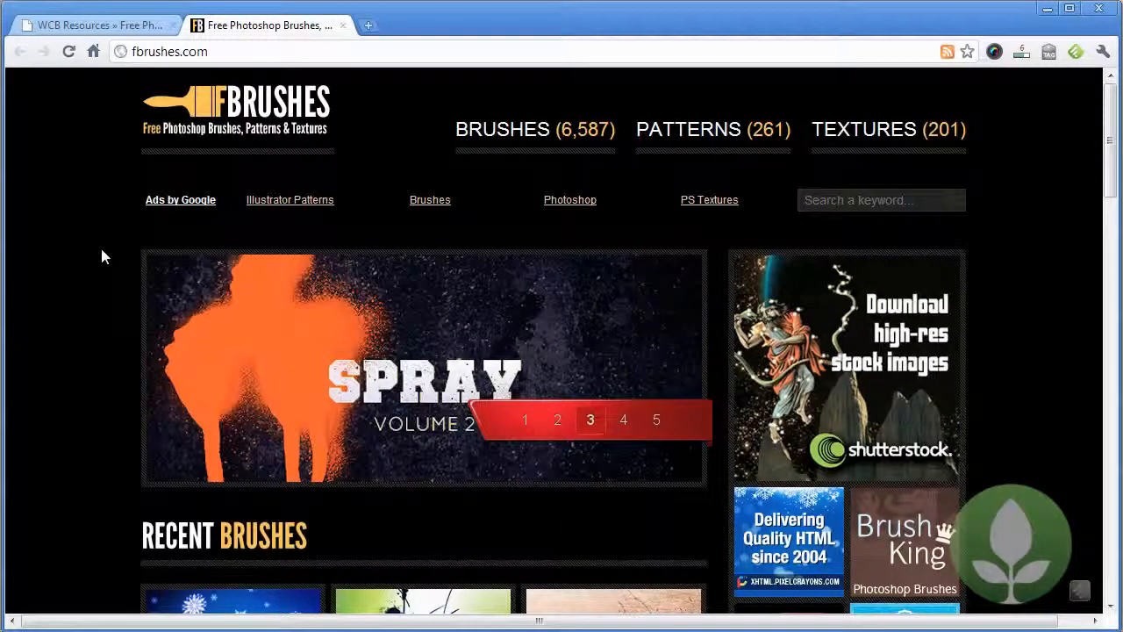
mouse_move(562, 146)
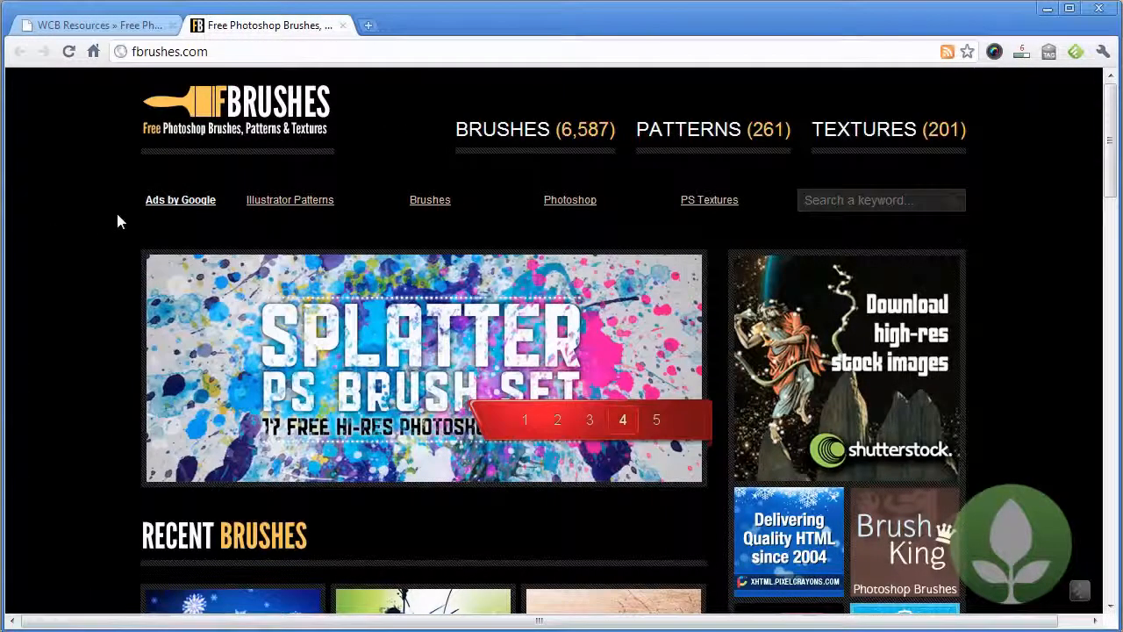
scroll(114, 220, "down", 3)
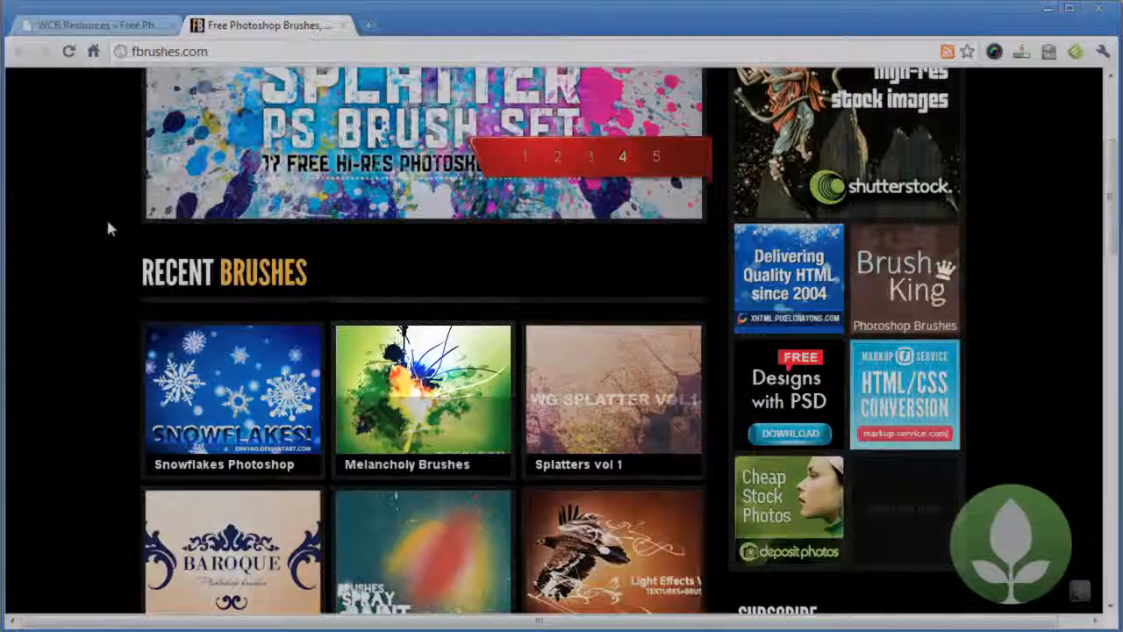
scroll(108, 227, "down", 1)
mouse_move(377, 307)
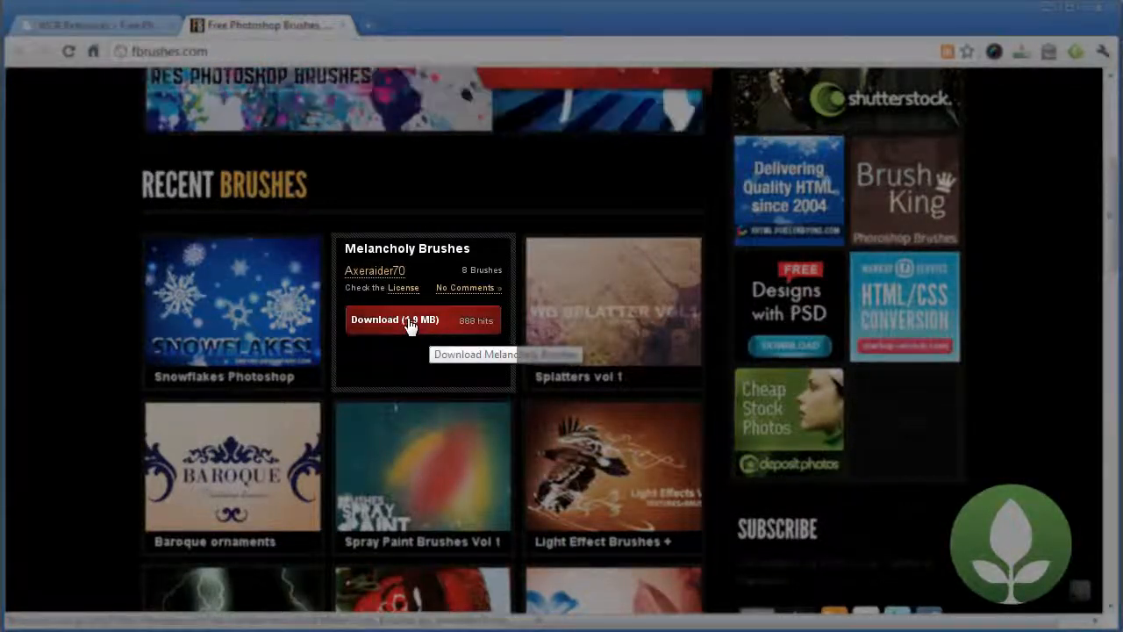
left_click(409, 325)
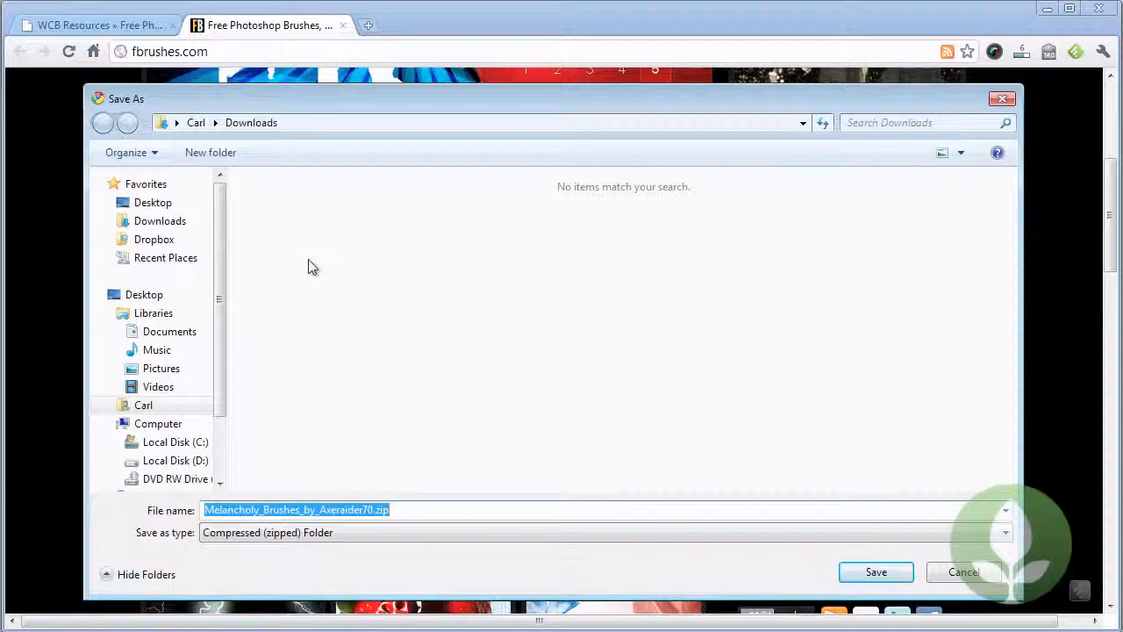
left_click(877, 572)
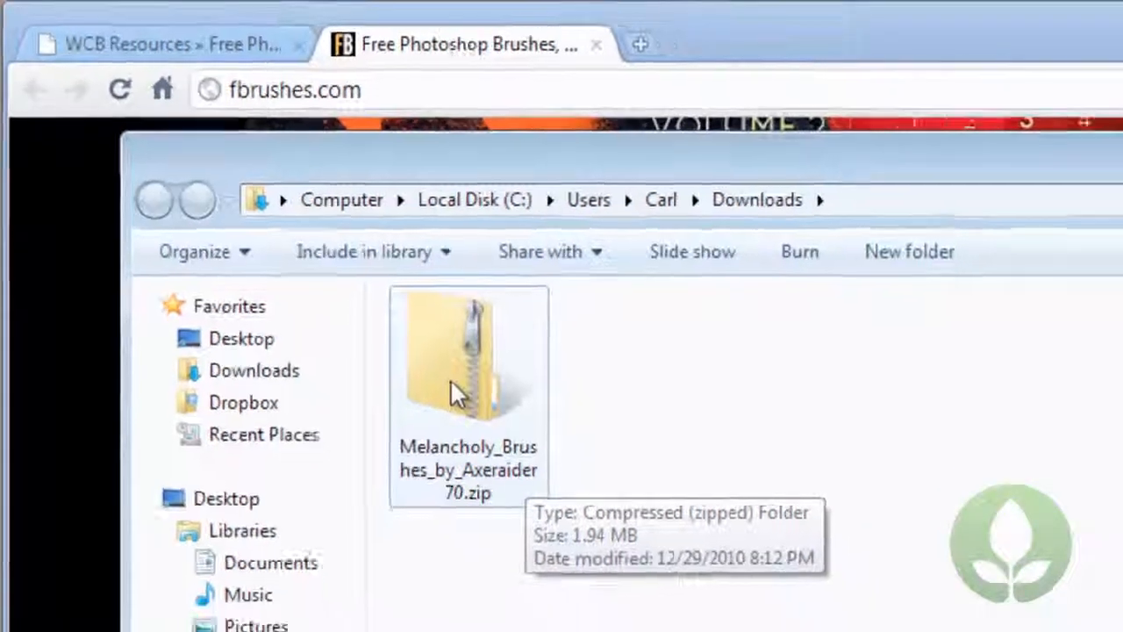
Extract the downloaded Melancholy Brushes zip into its own folder inside Downloads.
right_click(479, 412)
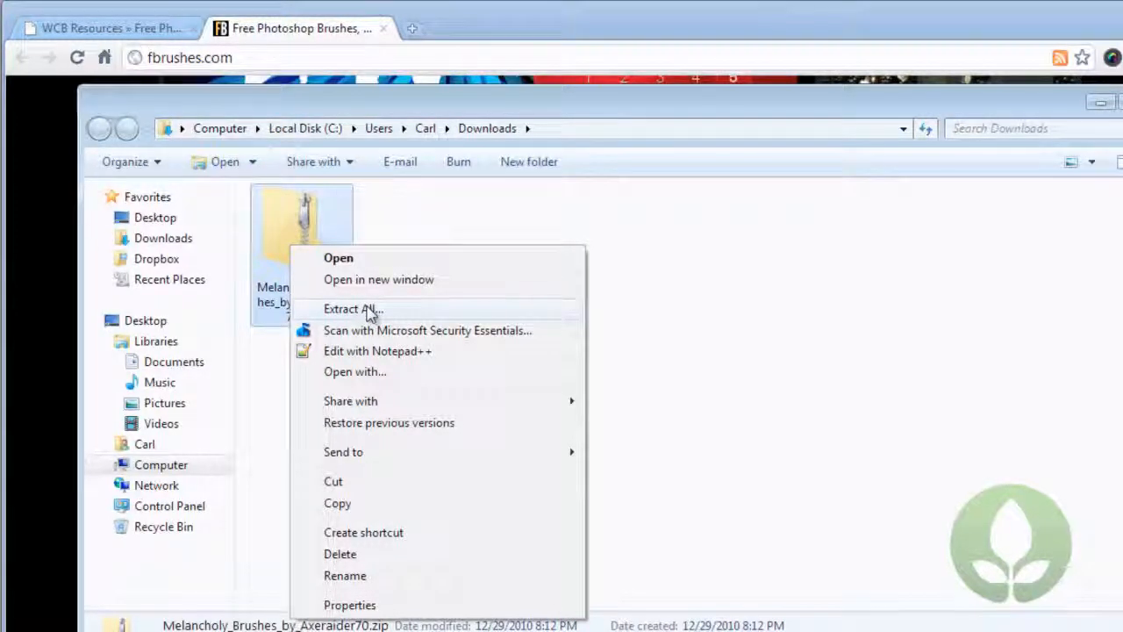
left_click(351, 309)
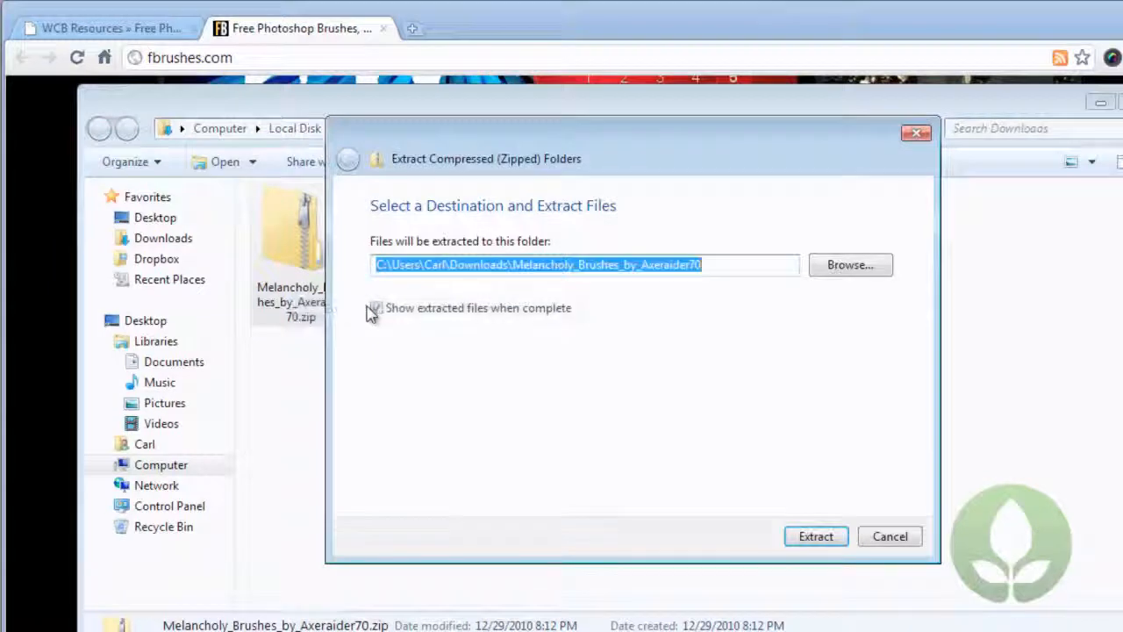
left_click(816, 537)
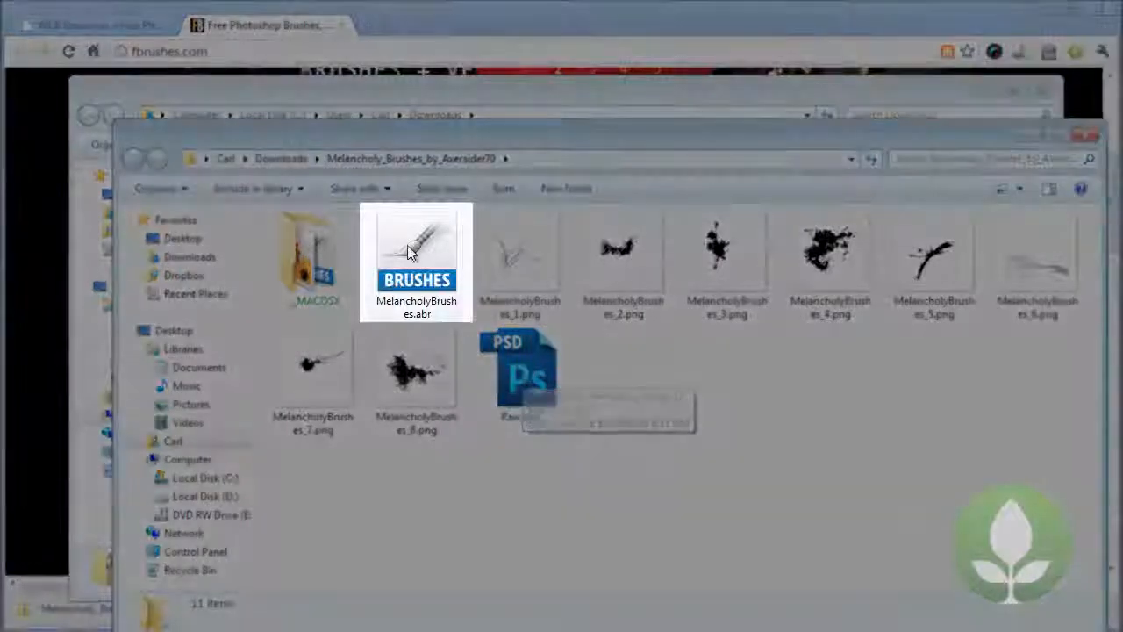
Load MelancholyBrushes.abr from the extracted folder into Photoshop and check the added brushes in the brush presets.
left_click(406, 245)
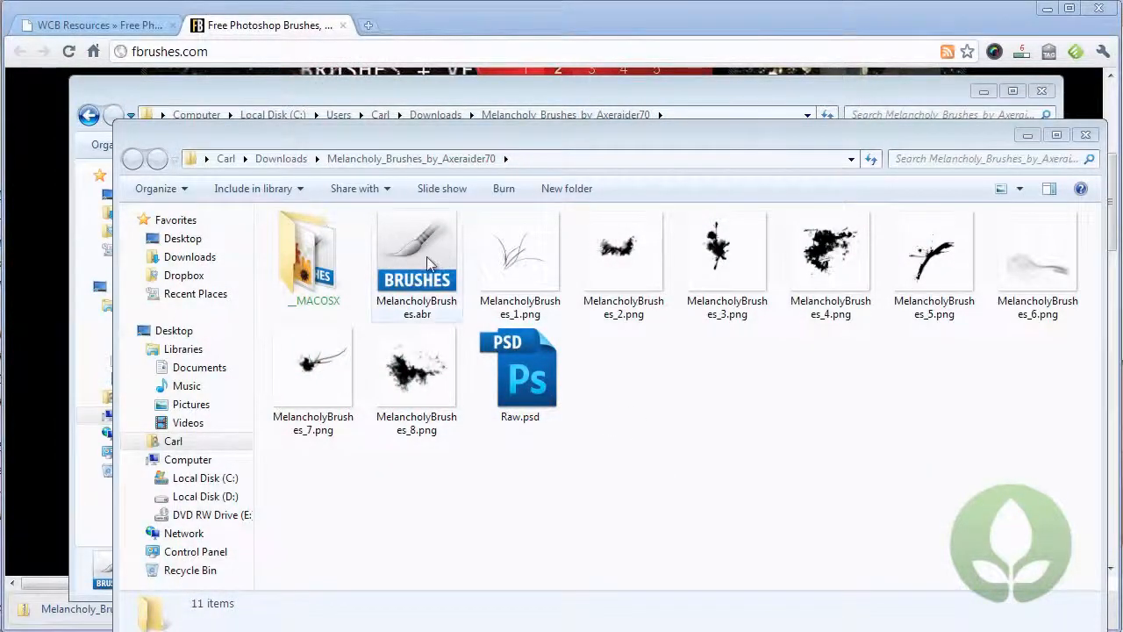
double_click(426, 257)
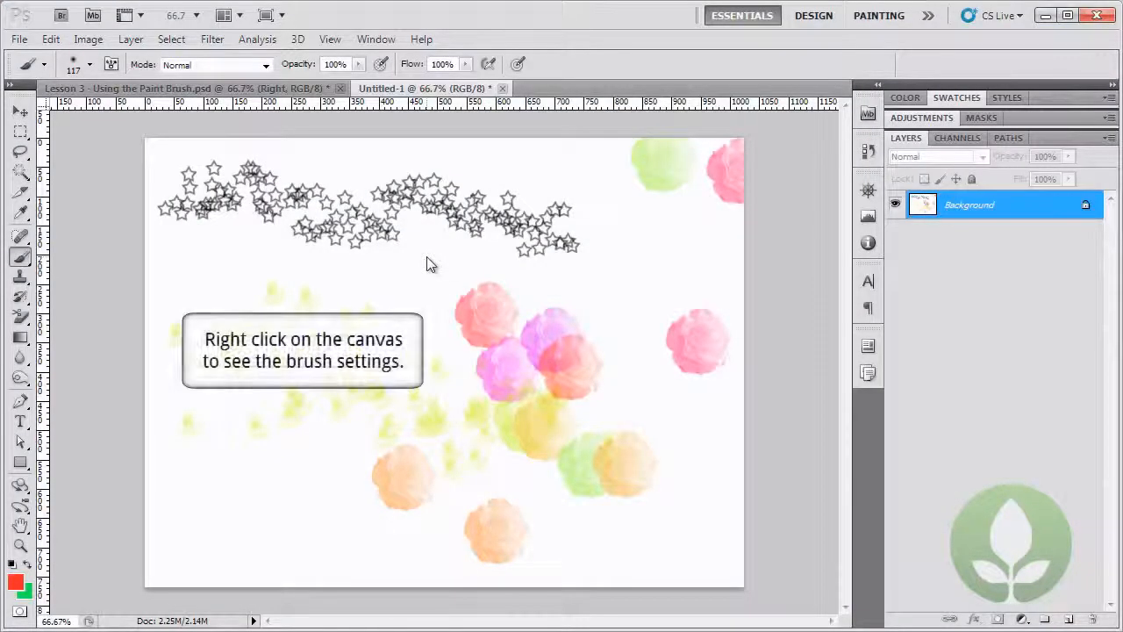
right_click(426, 256)
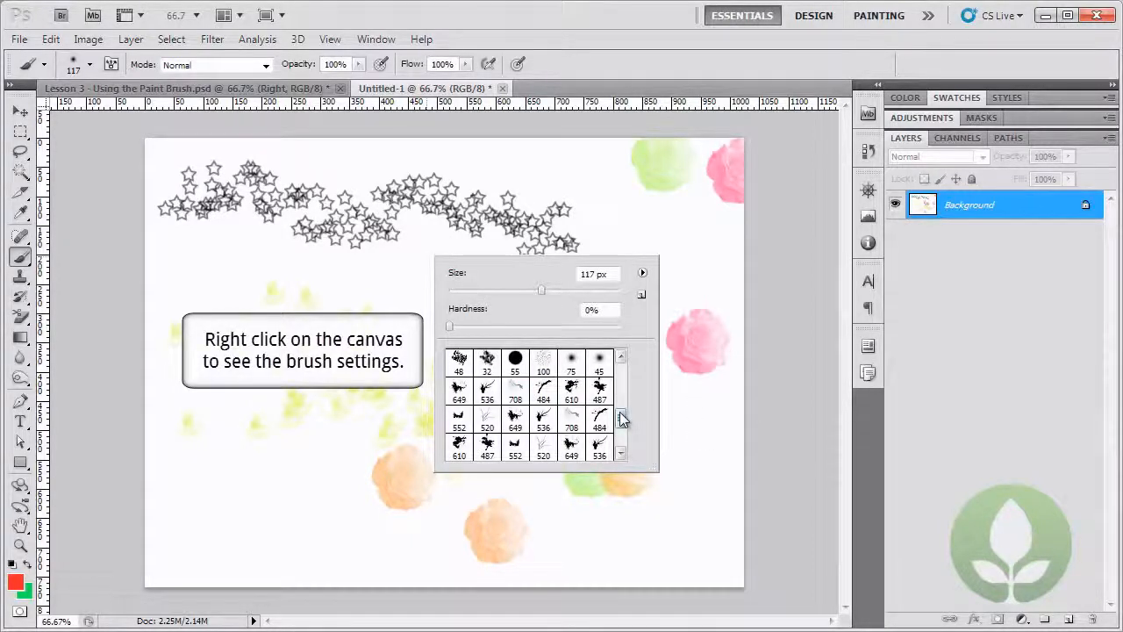
left_click_drag(620, 415, 622, 425)
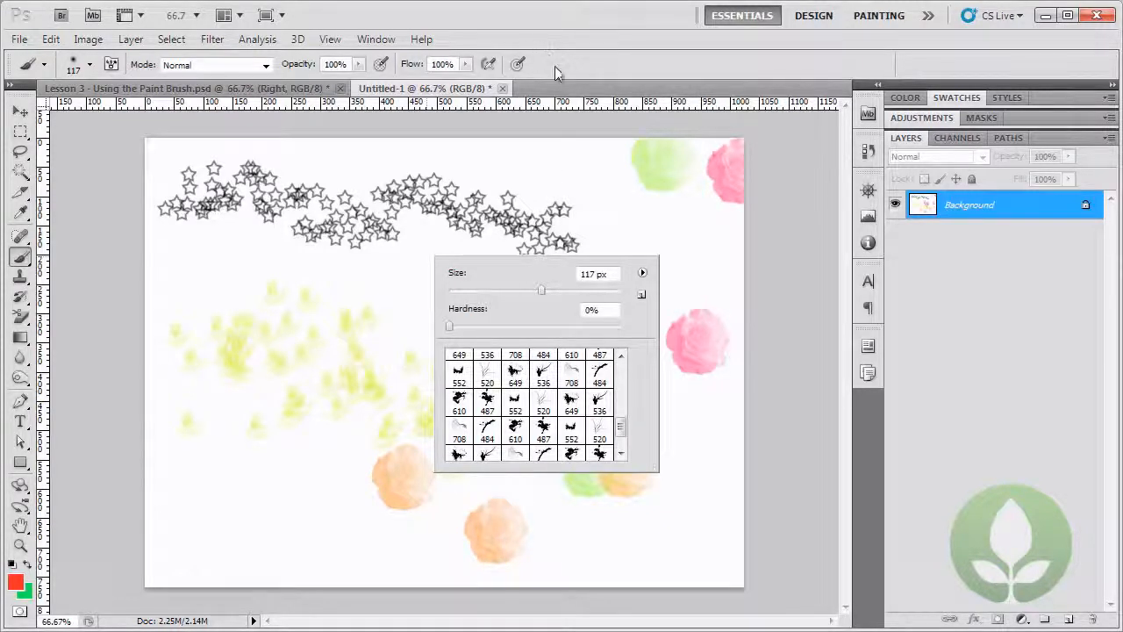
left_click(553, 66)
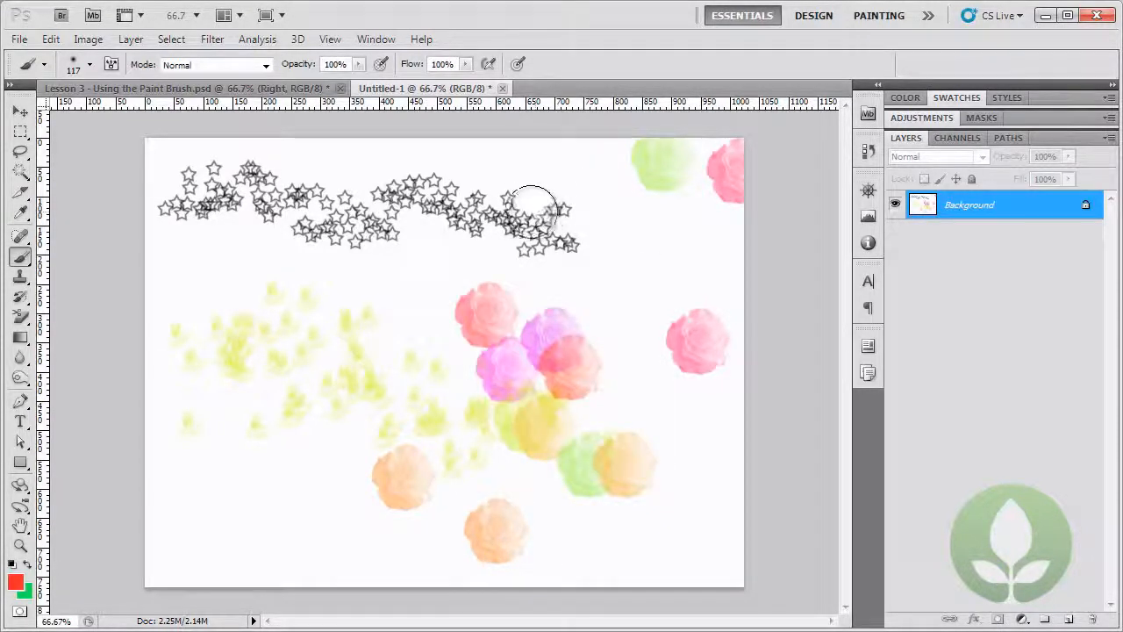
Create another new document with the Web preset at 1024 x 768 pixels and a white background.
left_click(19, 40)
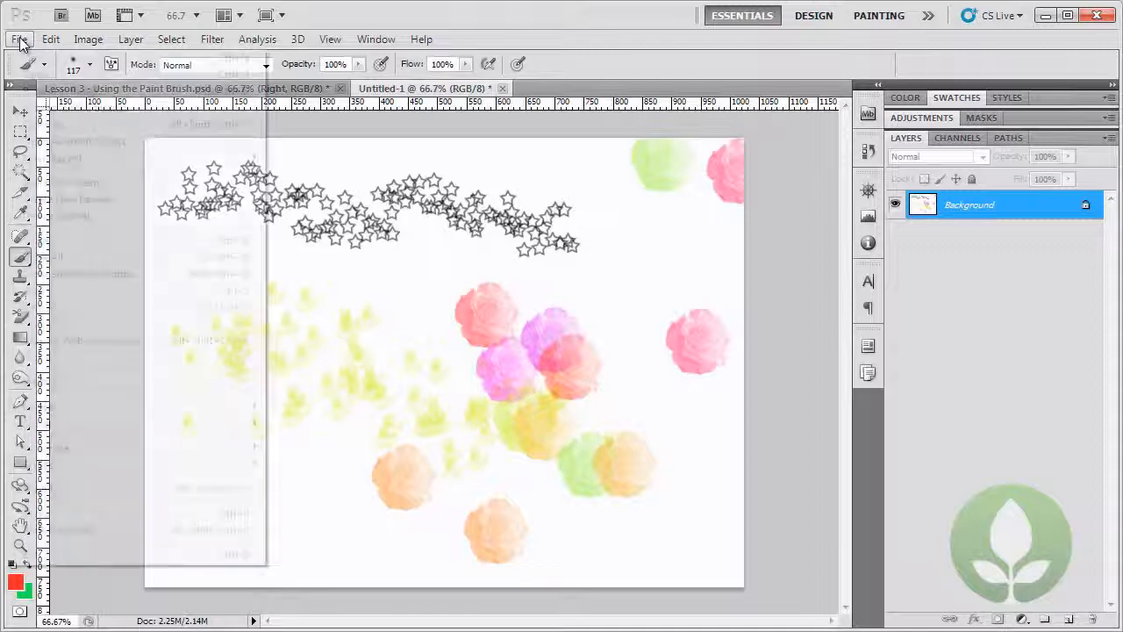
left_click(44, 65)
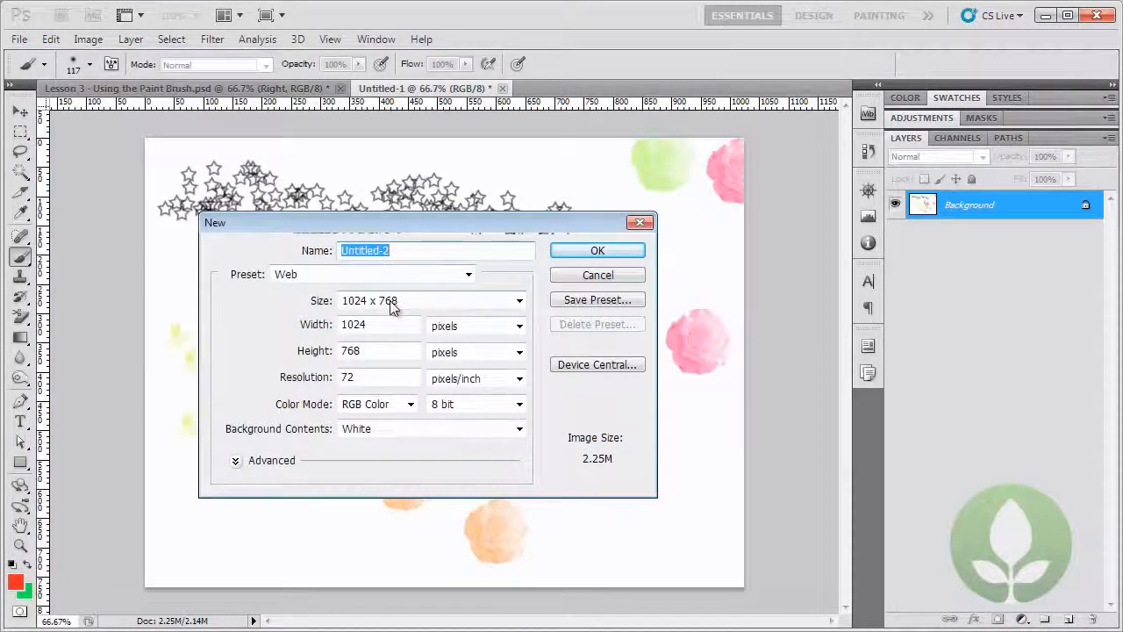
left_click(581, 251)
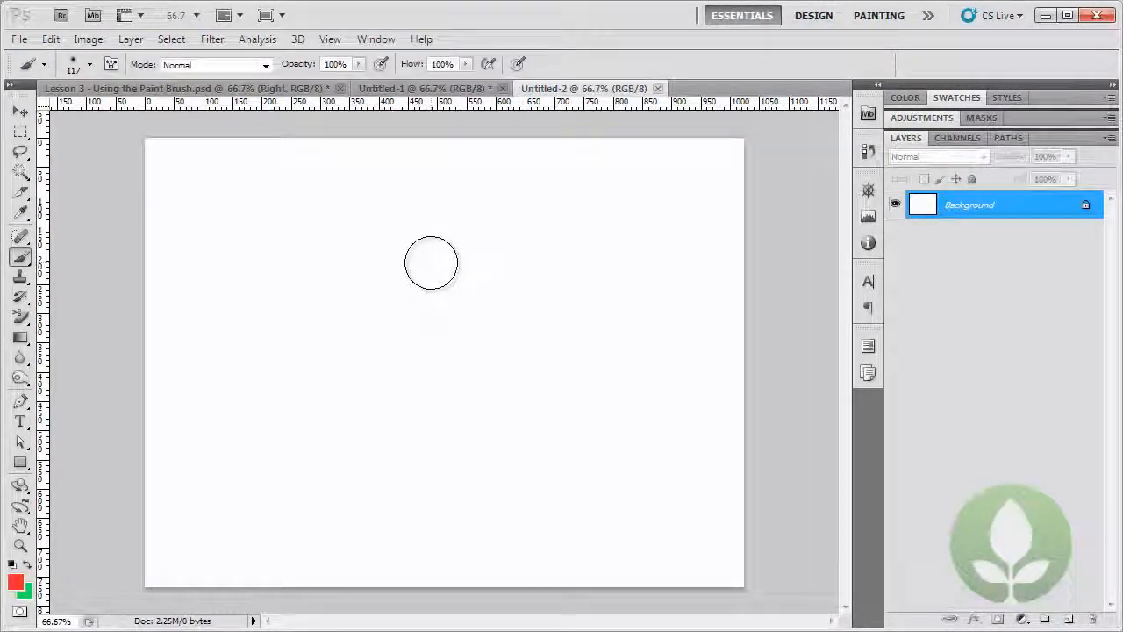
Select the 487 px splatter brush and stamp one red splatter on the left part of the blank canvas.
right_click(430, 260)
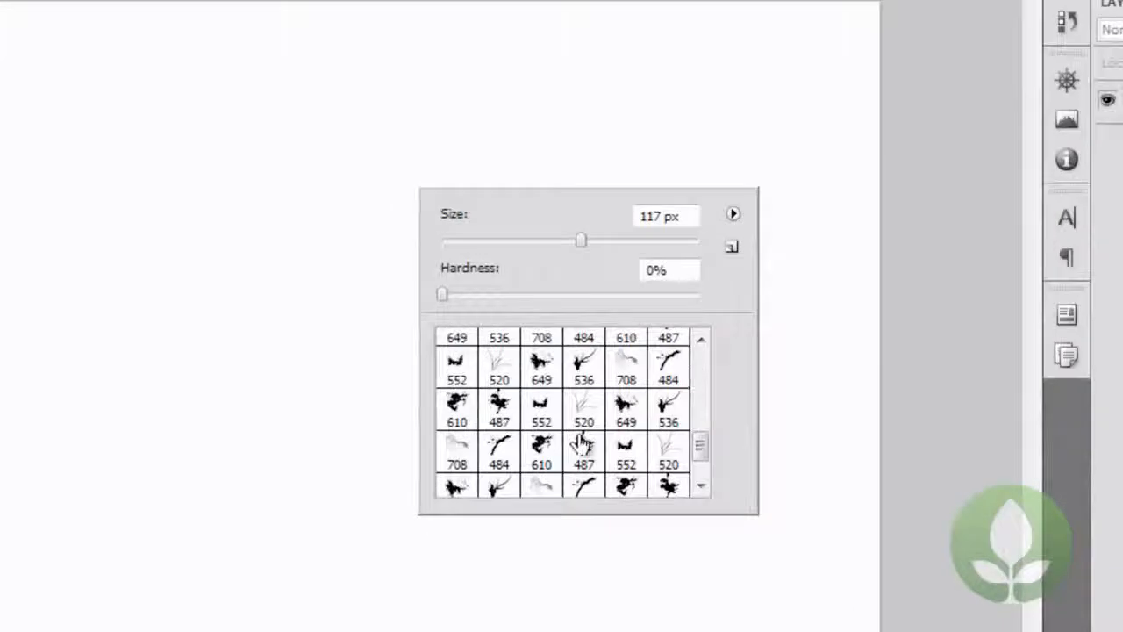
left_click(502, 414)
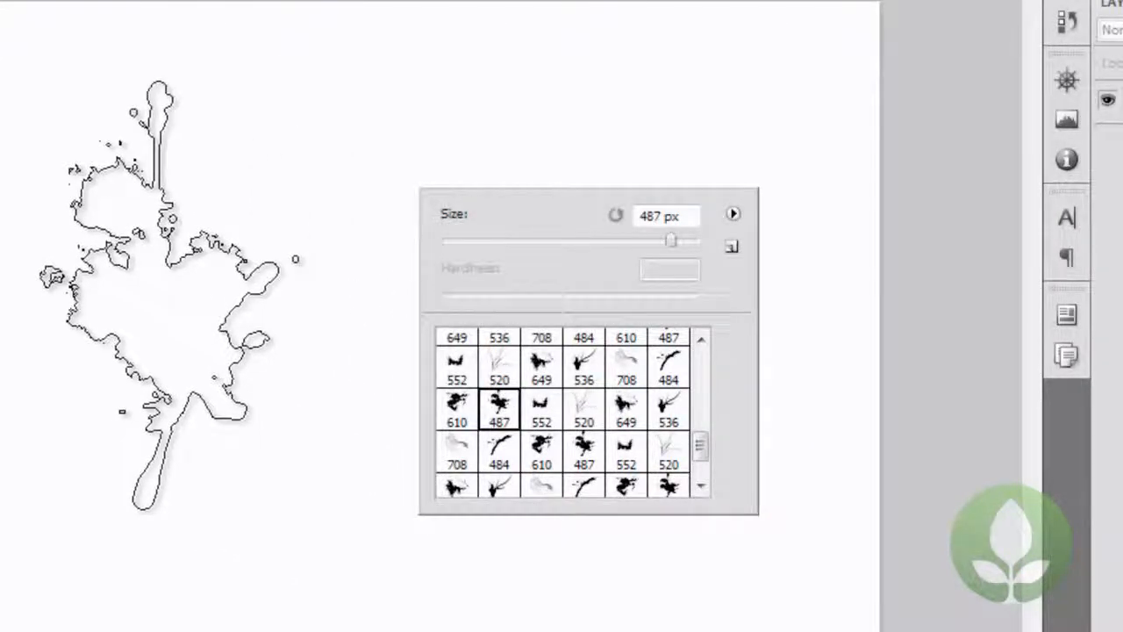
left_click(159, 294)
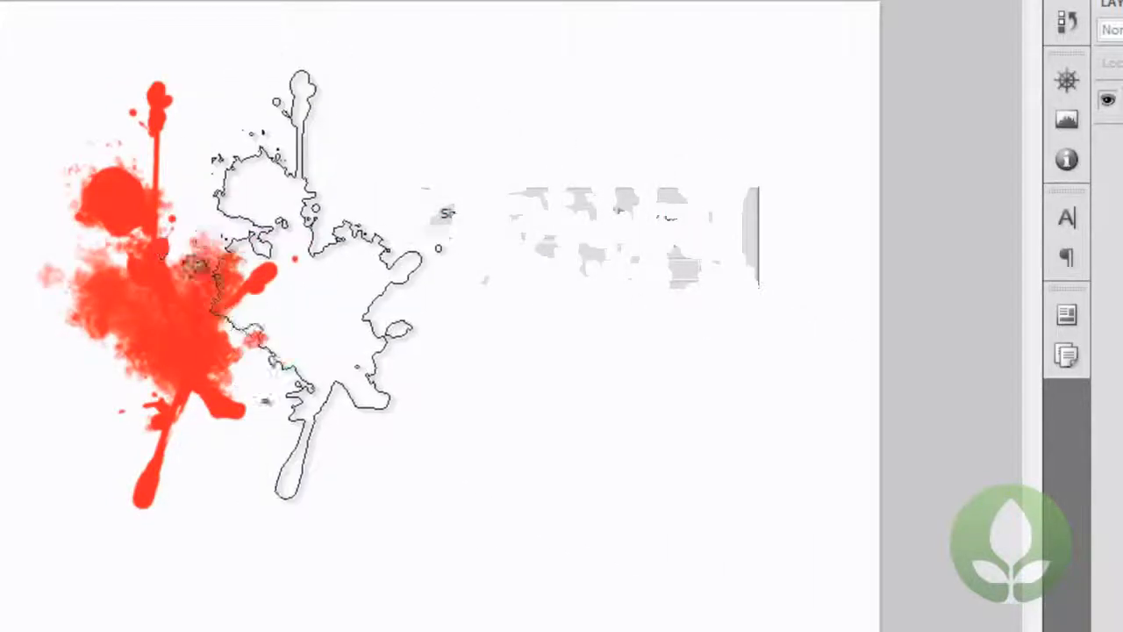
Select the 520 px curved grass brush and stamp three red grass clumps beside the splatter.
right_click(393, 277)
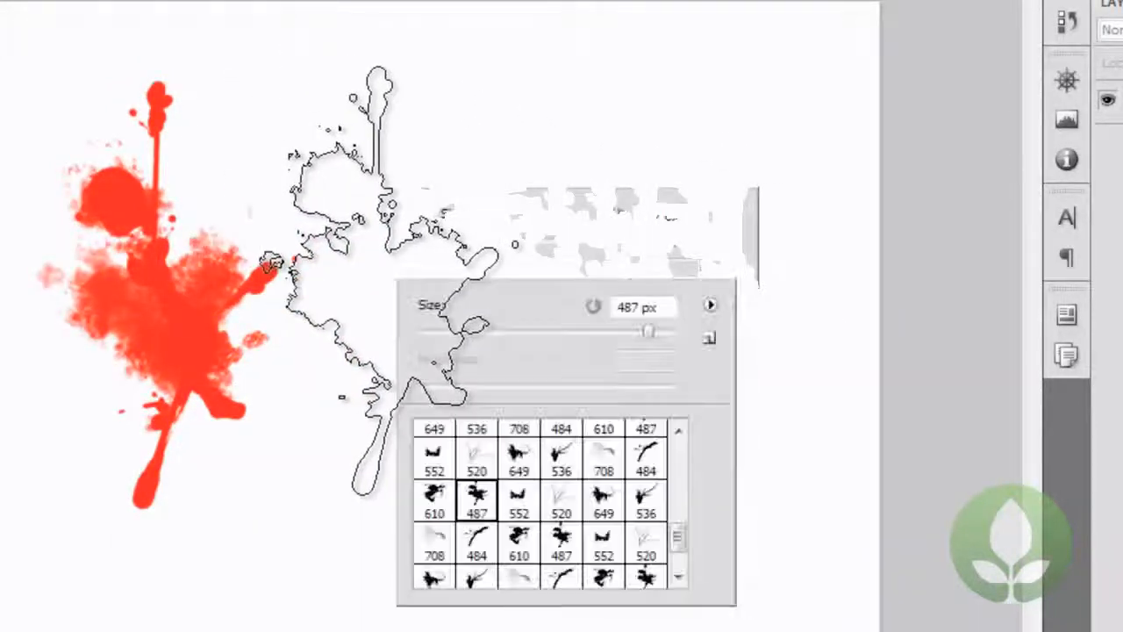
double_click(646, 544)
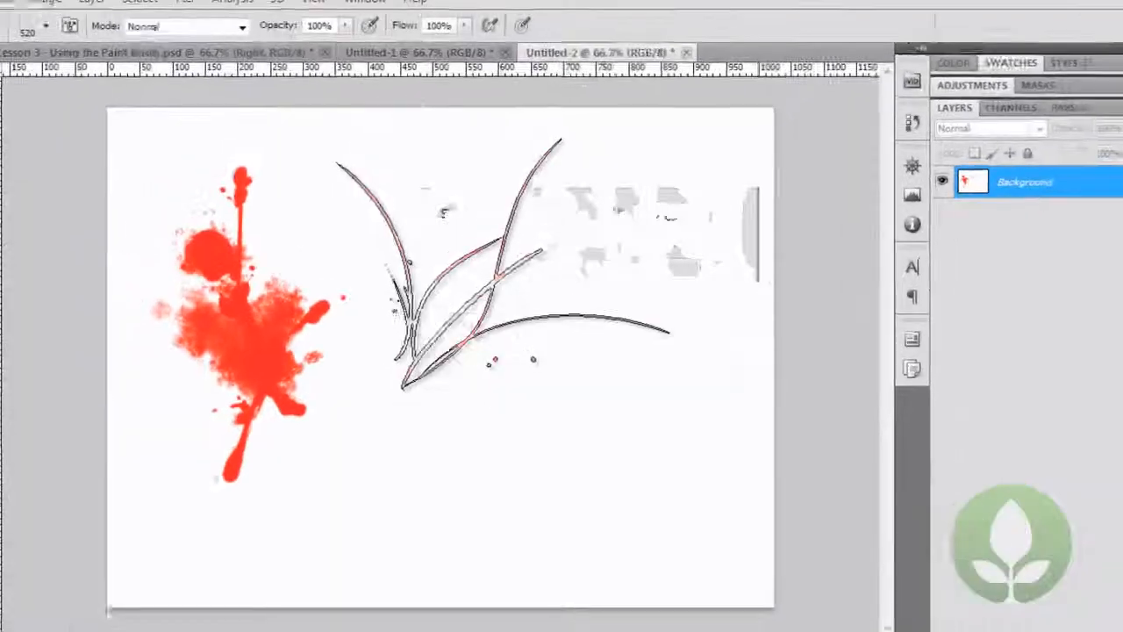
mouse_move(504, 263)
left_mouse_down()
mouse_move(569, 384)
mouse_move(619, 379)
mouse_move(381, 377)
mouse_move(707, 423)
mouse_move(708, 381)
left_mouse_up()
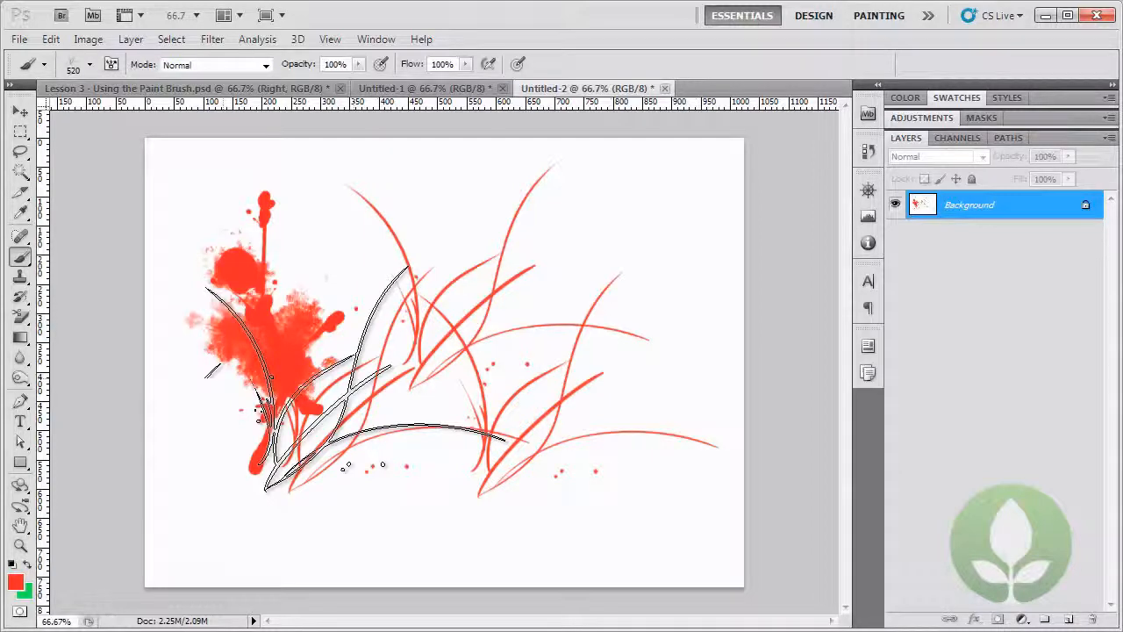
right_click(409, 337)
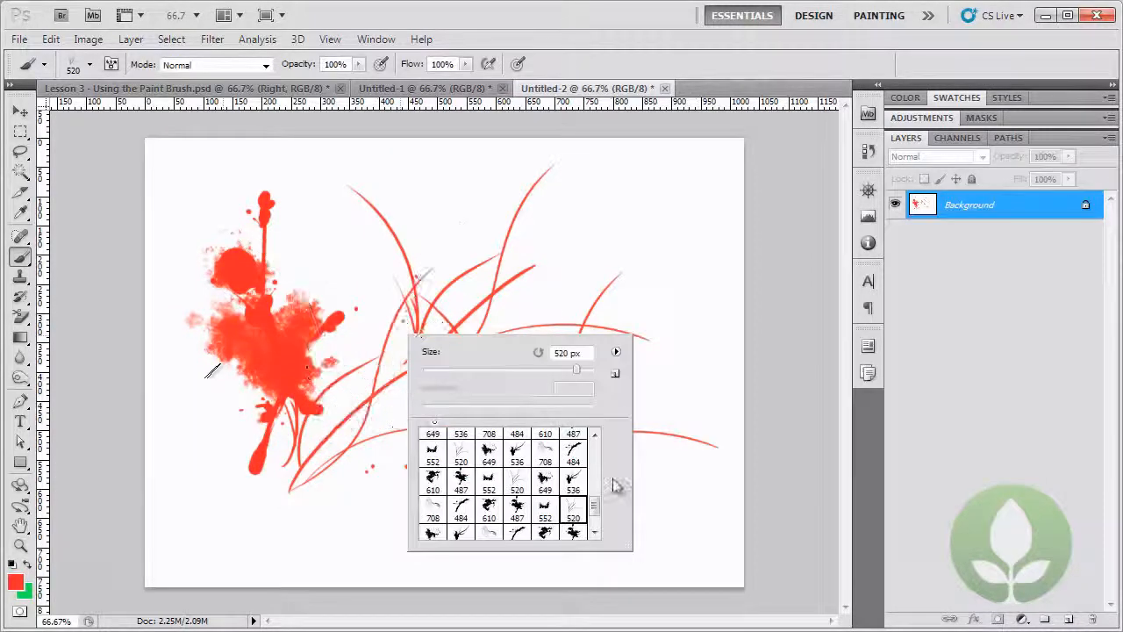
left_click_drag(597, 511, 601, 523)
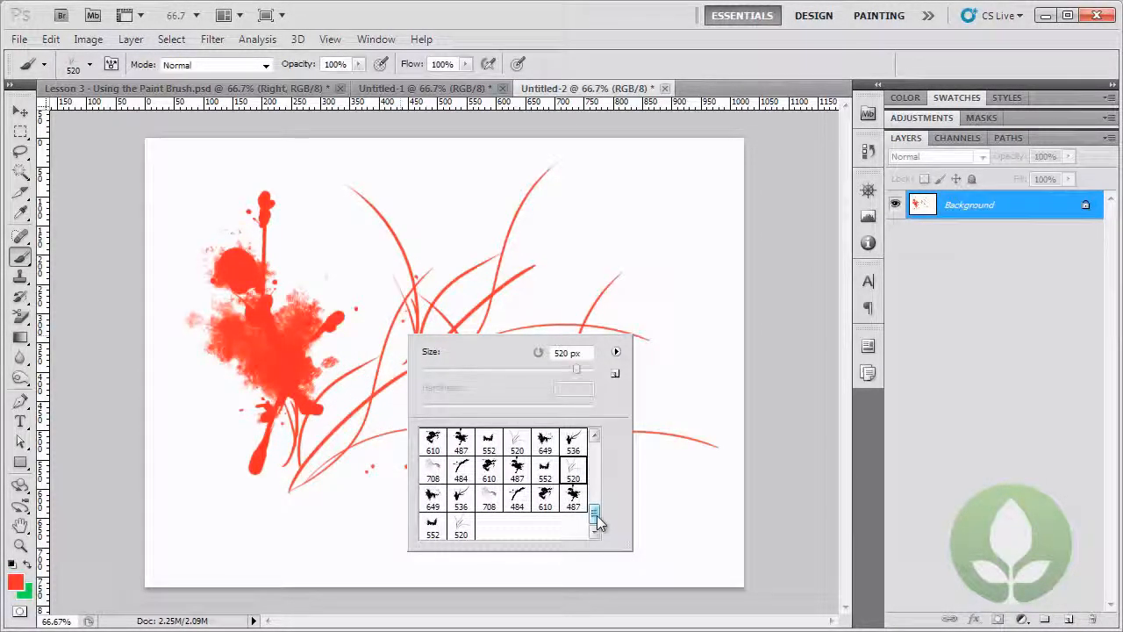
key("Return")
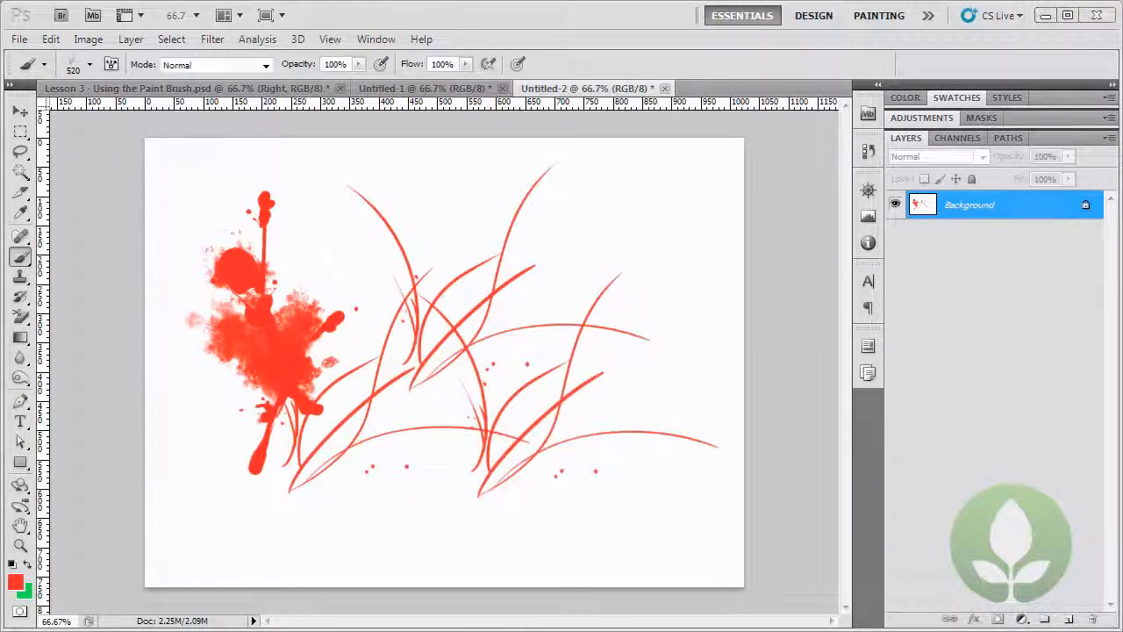